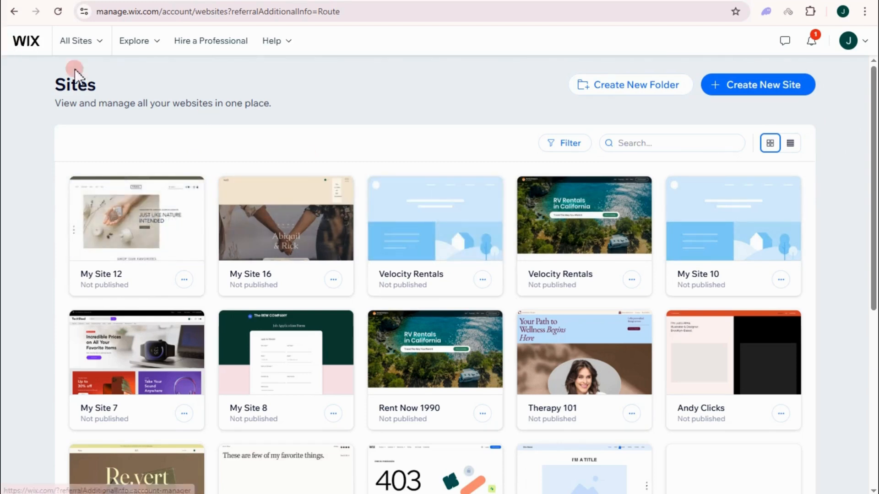
Start creating a new site with the Wix Editor instead of Wix Studio.
{"action": "mouse_move", "coordinate": [153, 222]}
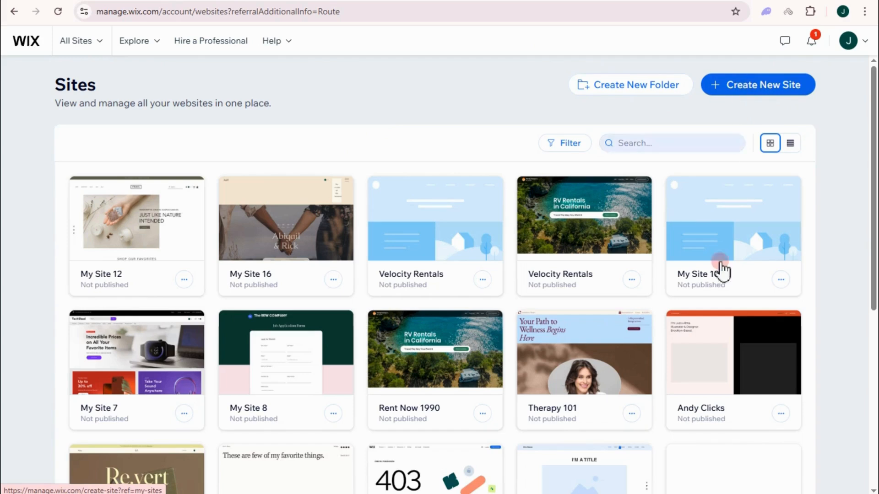
{"action": "left_click", "coordinate": [750, 91]}
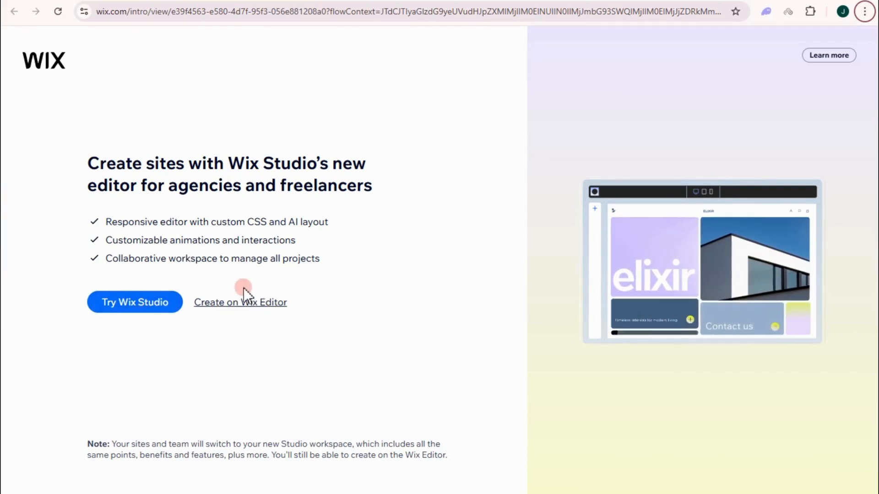
{"action": "left_click", "coordinate": [232, 303]}
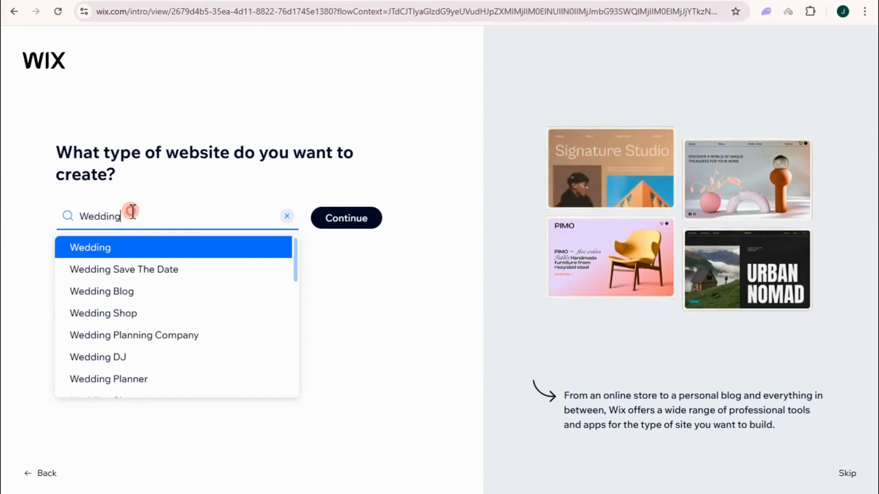
Set the website type to News Blog after checking the suggestions for "News", and continue to the setup questions.
{"action": "type", "text": "News"}
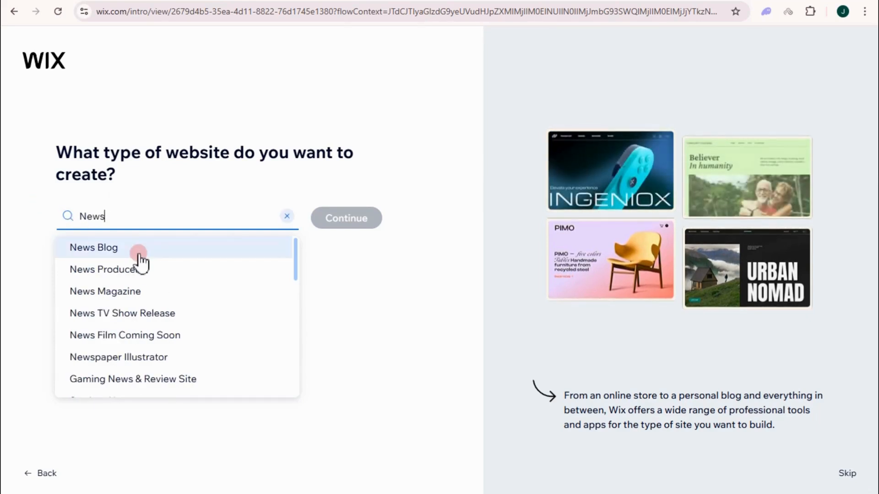
{"action": "scroll", "coordinate": [139, 275], "scroll_direction": "down", "scroll_amount": 1}
{"action": "scroll", "coordinate": [139, 277], "scroll_direction": "down", "scroll_amount": 2}
{"action": "scroll", "coordinate": [153, 273], "scroll_direction": "up", "scroll_amount": 3}
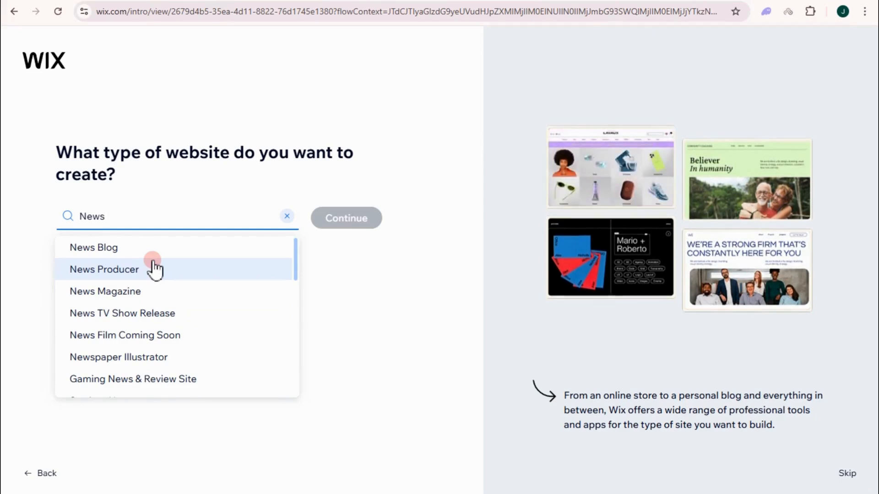
{"action": "scroll", "coordinate": [157, 325], "scroll_direction": "down", "scroll_amount": 8}
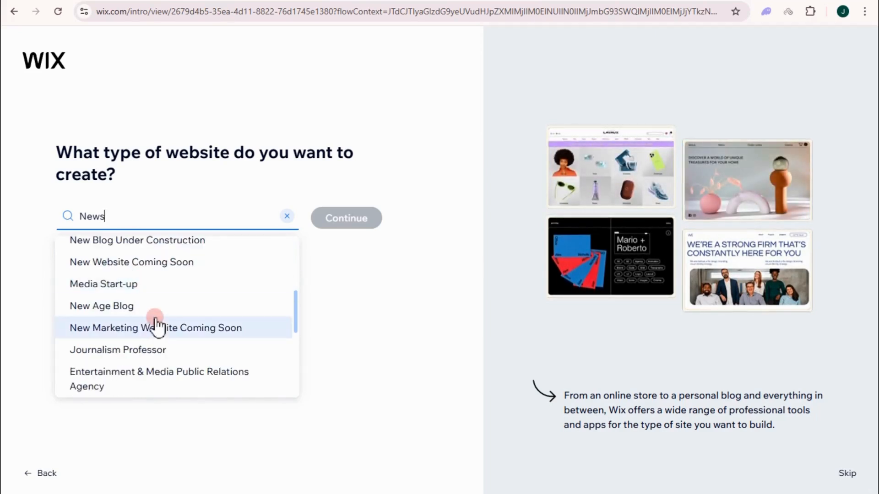
{"action": "scroll", "coordinate": [164, 355], "scroll_direction": "down", "scroll_amount": 3}
{"action": "scroll", "coordinate": [185, 366], "scroll_direction": "up", "scroll_amount": 10}
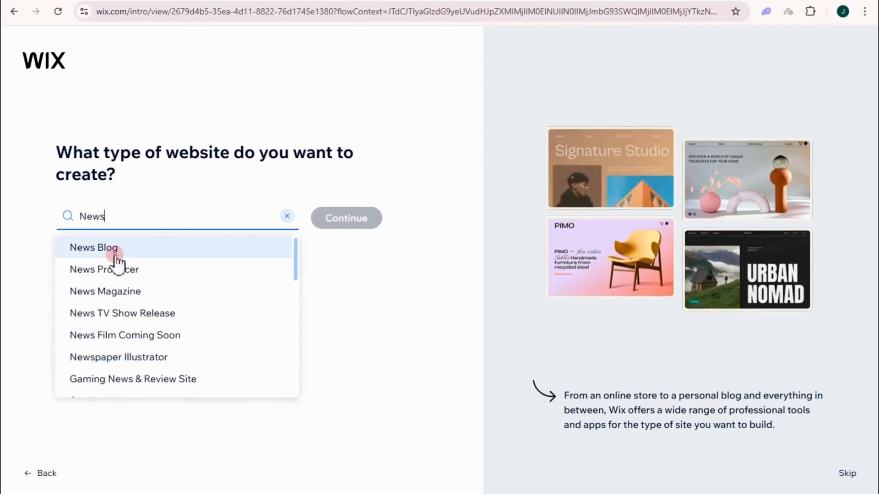
{"action": "left_click", "coordinate": [119, 250]}
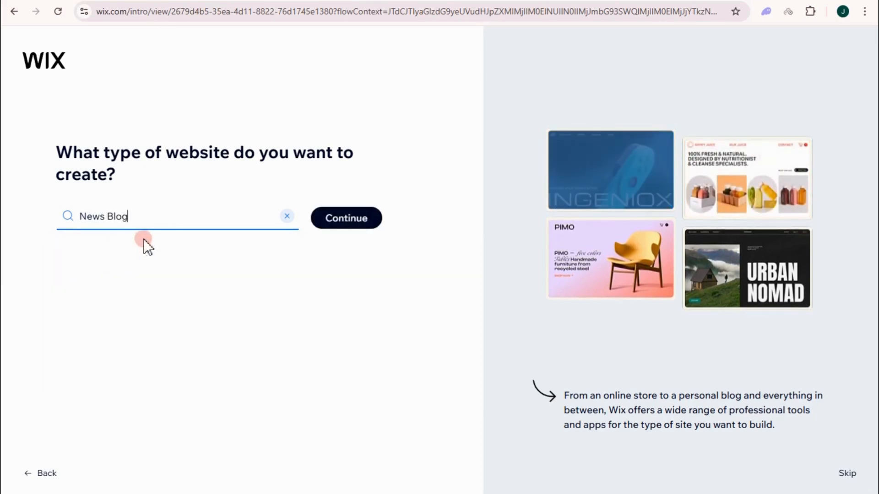
{"action": "left_click", "coordinate": [356, 224]}
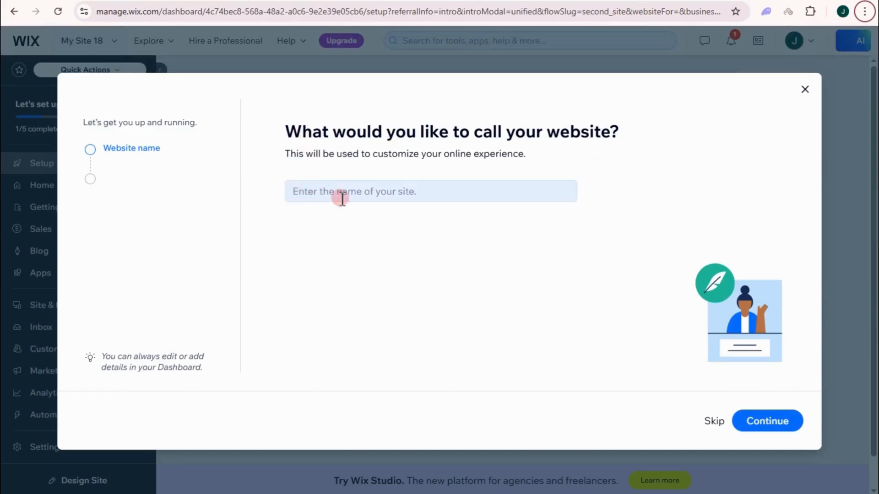
Name the website "Daily World Observer By" followed by the owner's first name and continue.
{"action": "left_click", "coordinate": [400, 191]}
{"action": "type", "text": "Daily World Observer"}
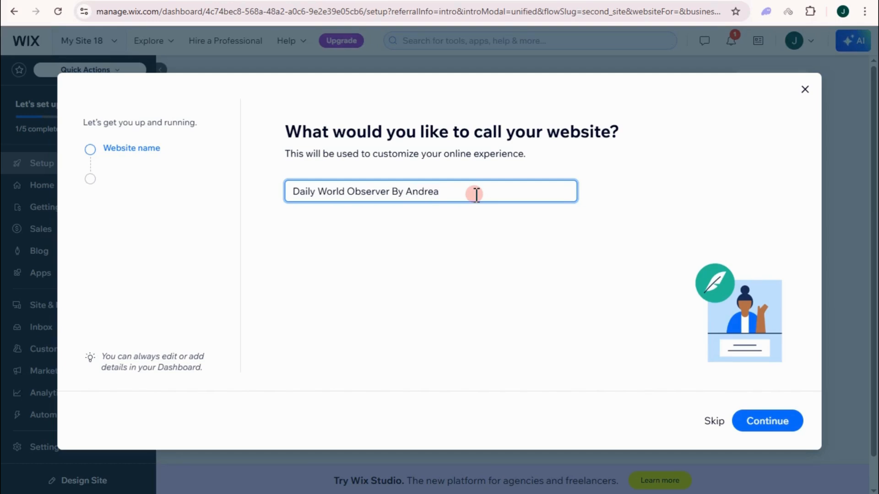
{"action": "left_click", "coordinate": [782, 421]}
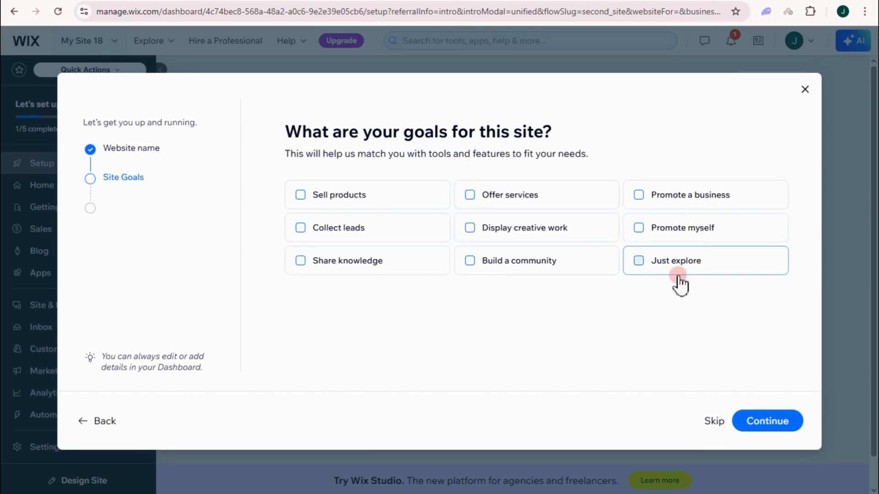
Choose Build a community, Share knowledge and Display creative work as the site goals and continue.
{"action": "left_click", "coordinate": [472, 271]}
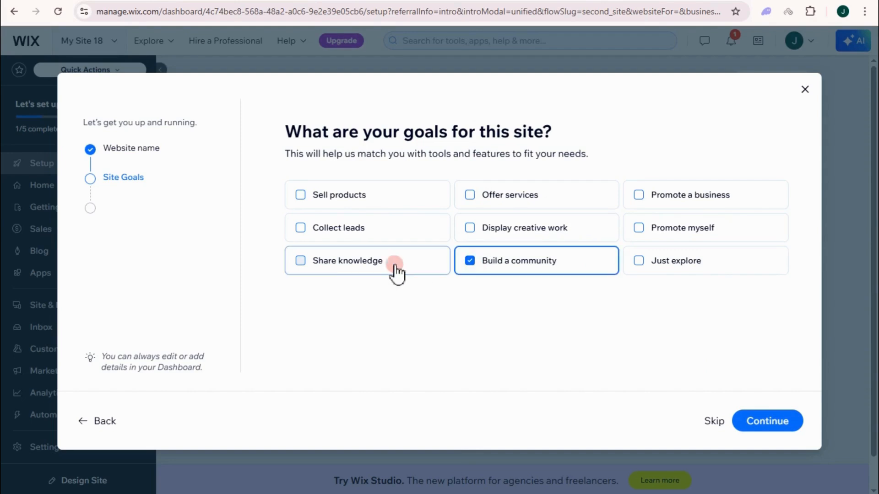
{"action": "left_click", "coordinate": [338, 264]}
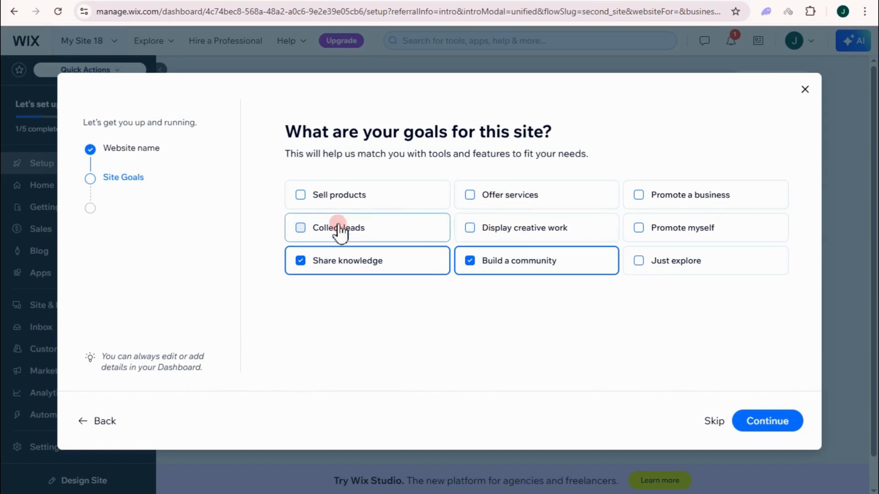
{"action": "left_click", "coordinate": [539, 237]}
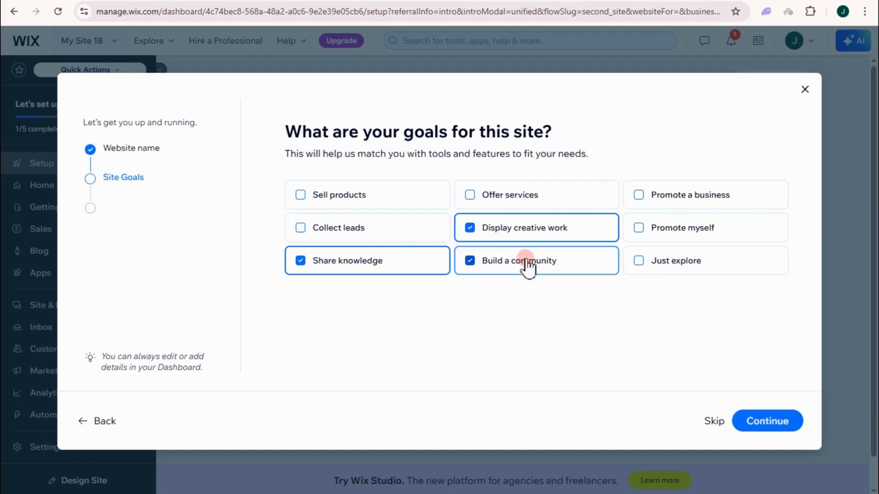
{"action": "left_click", "coordinate": [470, 260]}
{"action": "left_click", "coordinate": [769, 421]}
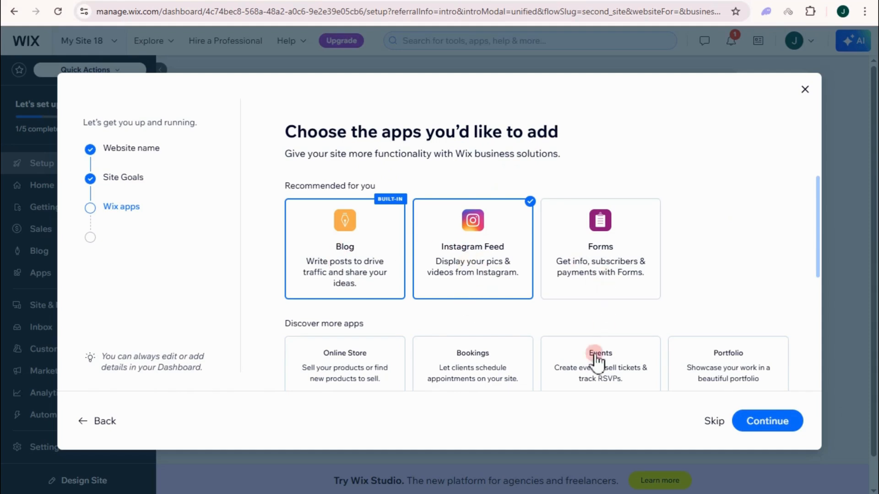
Add the Events, Chat and Groups apps to the site and finish the setup by continuing to the dashboard.
{"action": "scroll", "coordinate": [590, 366], "scroll_direction": "down", "scroll_amount": 1}
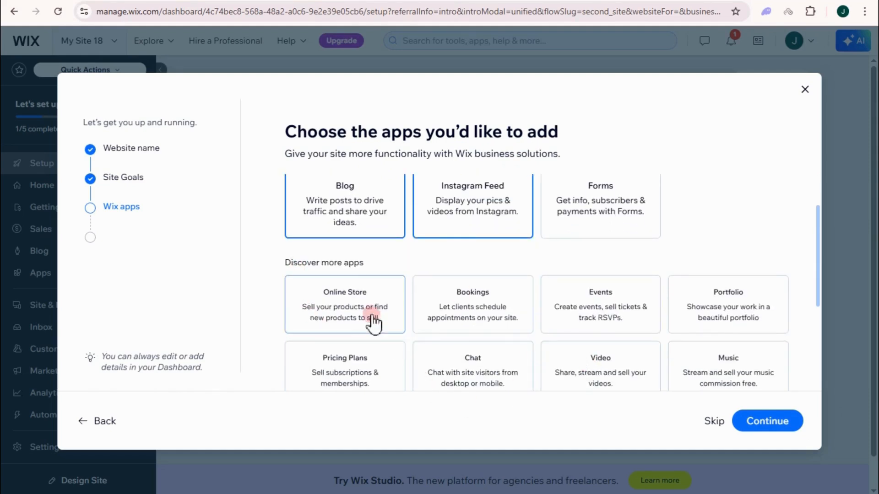
{"action": "left_click", "coordinate": [602, 304]}
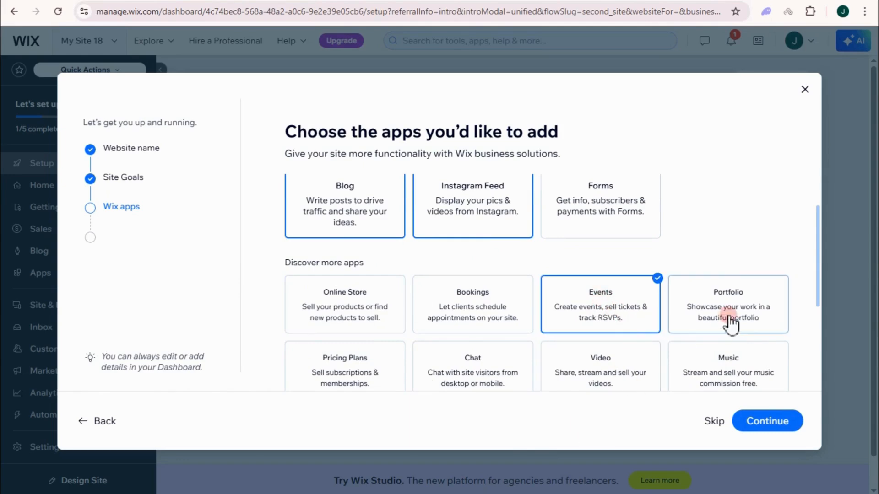
{"action": "scroll", "coordinate": [741, 323], "scroll_direction": "down", "scroll_amount": 2}
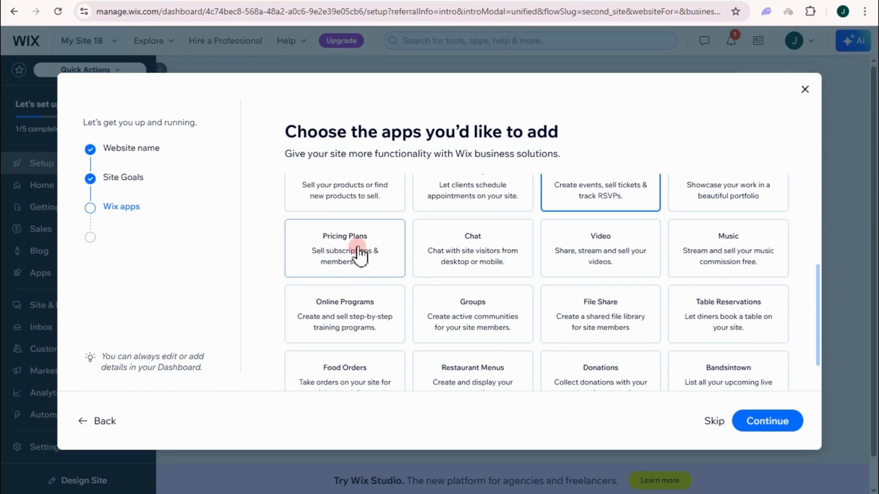
{"action": "left_click", "coordinate": [471, 255]}
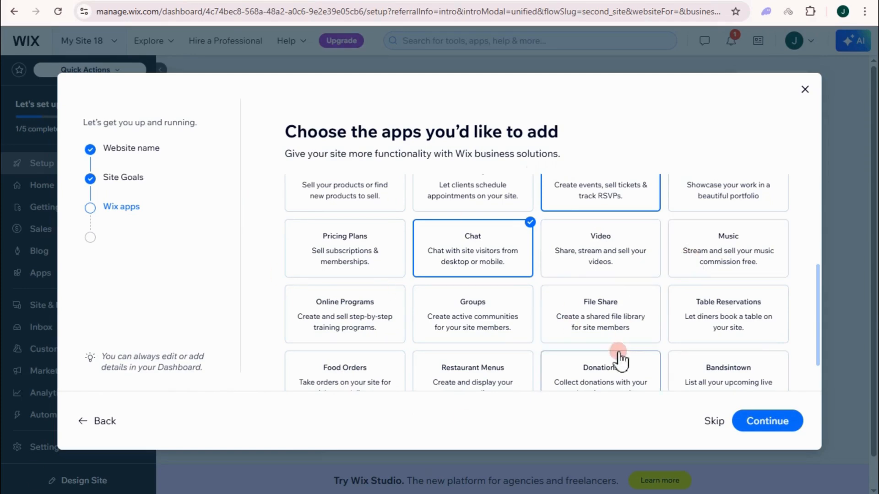
{"action": "scroll", "coordinate": [466, 316], "scroll_direction": "up", "scroll_amount": 1}
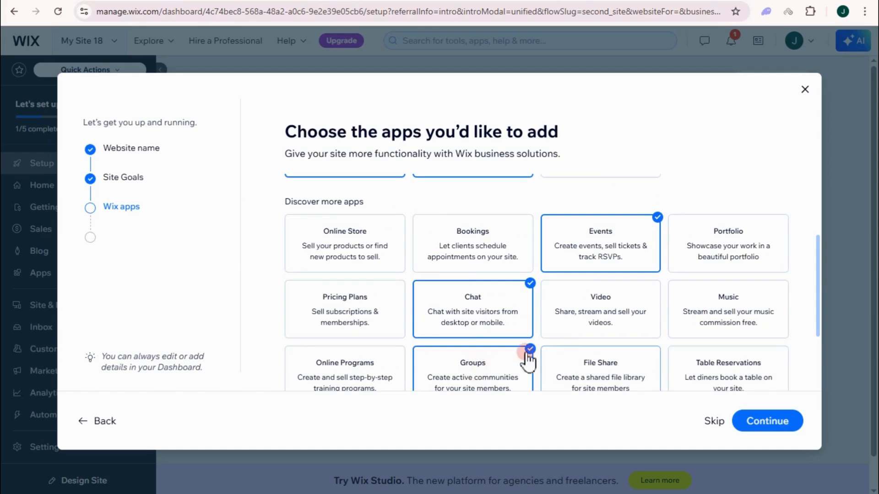
{"action": "scroll", "coordinate": [510, 357], "scroll_direction": "up", "scroll_amount": 2}
{"action": "scroll", "coordinate": [549, 362], "scroll_direction": "up", "scroll_amount": 1}
{"action": "scroll", "coordinate": [526, 352], "scroll_direction": "down", "scroll_amount": 3}
{"action": "left_click", "coordinate": [448, 329]}
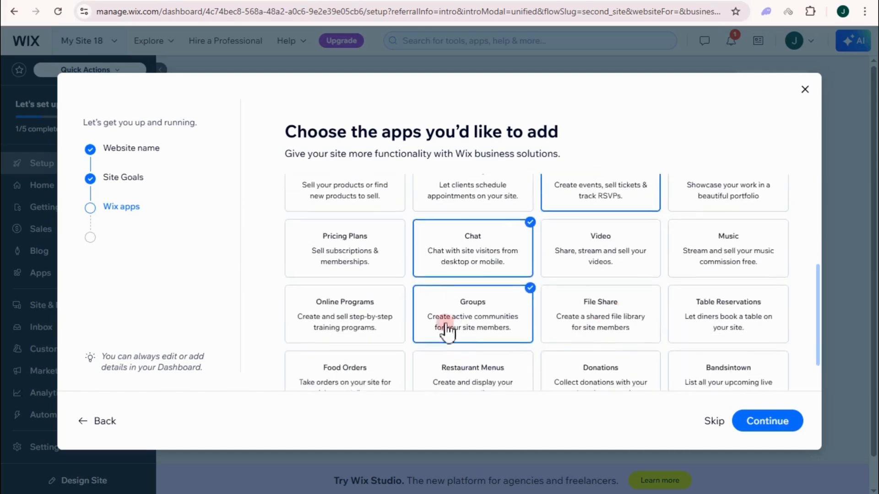
{"action": "left_click", "coordinate": [755, 424]}
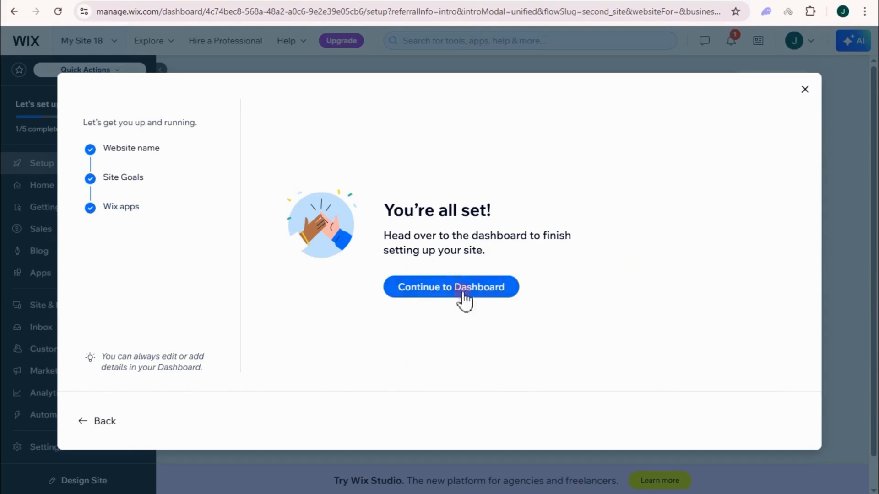
{"action": "left_click", "coordinate": [438, 289]}
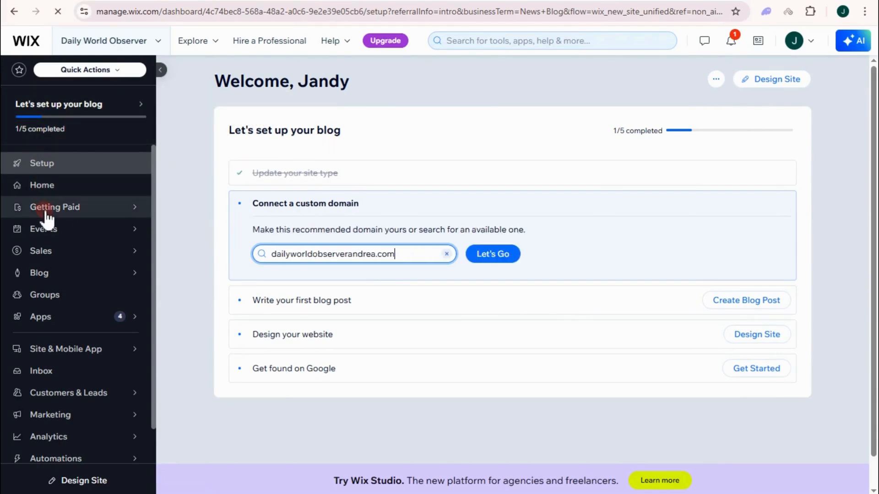
Examine the site management sections of the dashboard, including Getting Paid, Events, Sales, Blog, Apps and Marketing.
{"action": "mouse_move", "coordinate": [52, 215]}
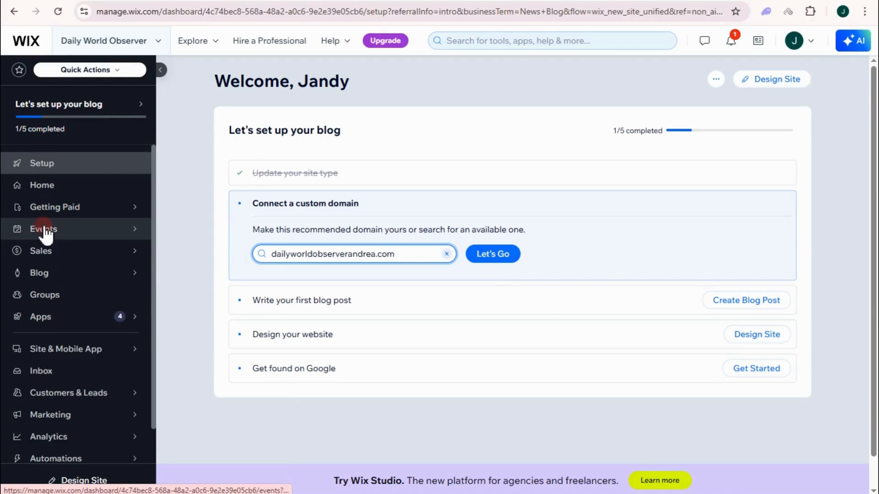
{"action": "mouse_move", "coordinate": [108, 230]}
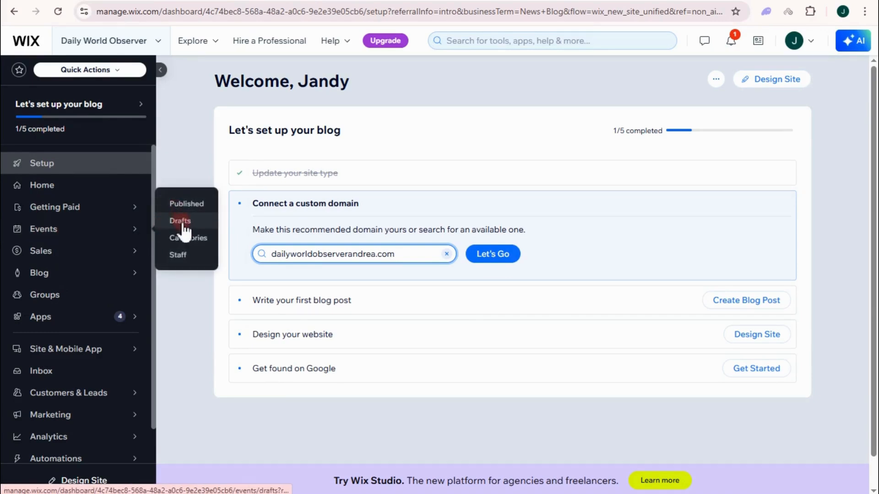
{"action": "mouse_move", "coordinate": [85, 254]}
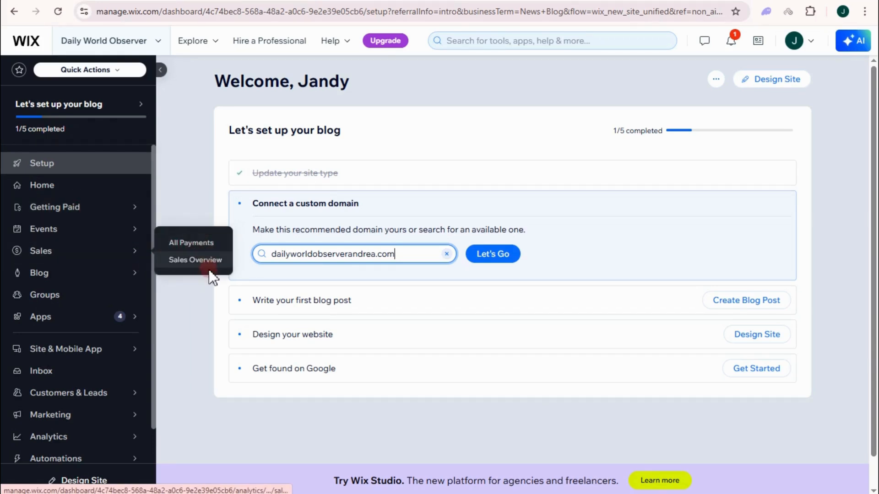
{"action": "mouse_move", "coordinate": [59, 286]}
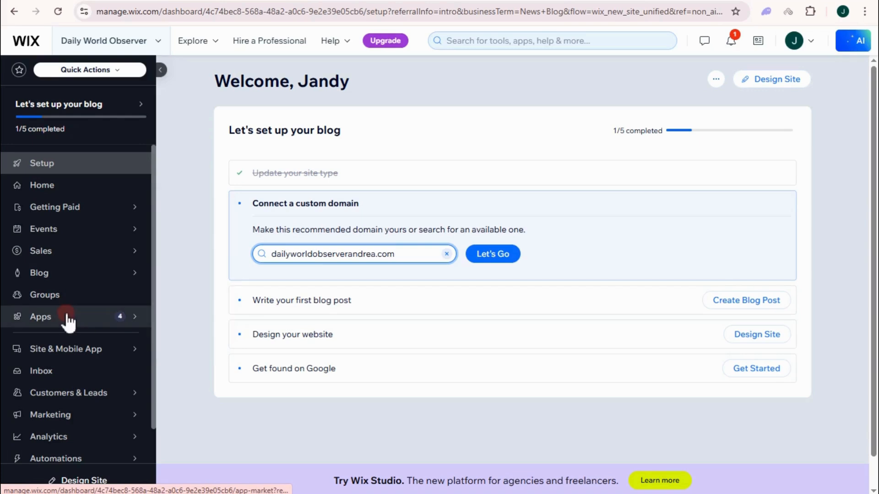
{"action": "mouse_move", "coordinate": [64, 321]}
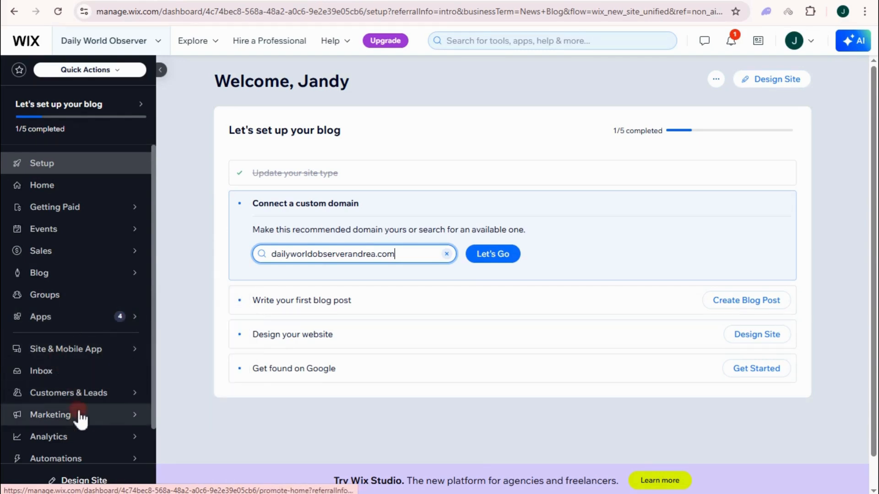
{"action": "scroll", "coordinate": [78, 453], "scroll_direction": "down", "scroll_amount": 1}
{"action": "scroll", "coordinate": [87, 421], "scroll_direction": "up", "scroll_amount": 1}
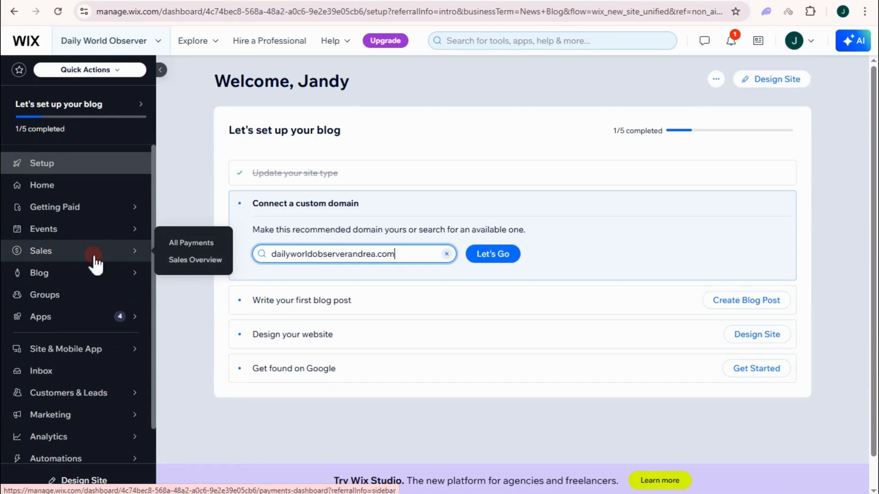
Start designing the site and choose to customize a template.
{"action": "left_click", "coordinate": [778, 87]}
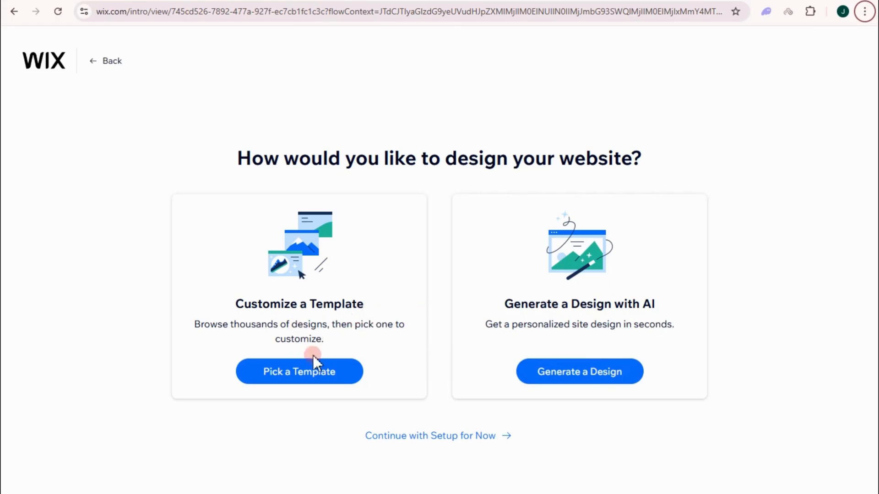
{"action": "left_click", "coordinate": [294, 389]}
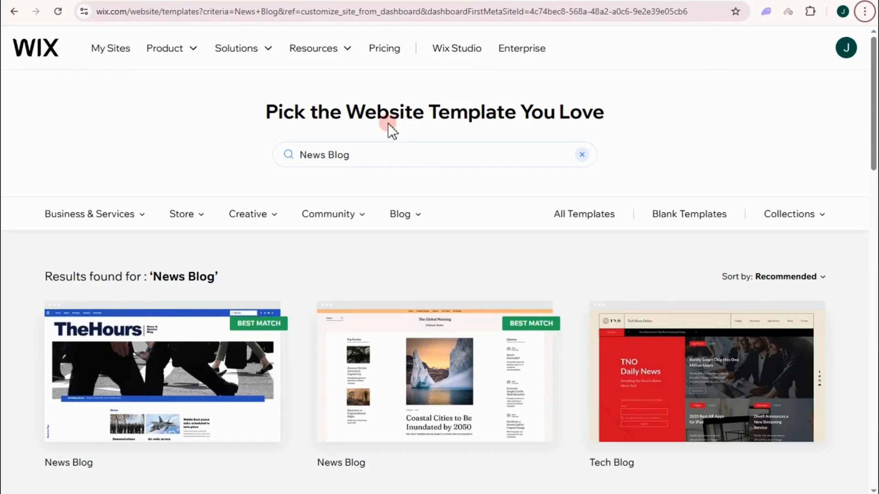
Browse the News Blog template results and open the Movie Blog template for editing.
{"action": "mouse_move", "coordinate": [352, 313]}
{"action": "scroll", "coordinate": [377, 149], "scroll_direction": "down", "scroll_amount": 3}
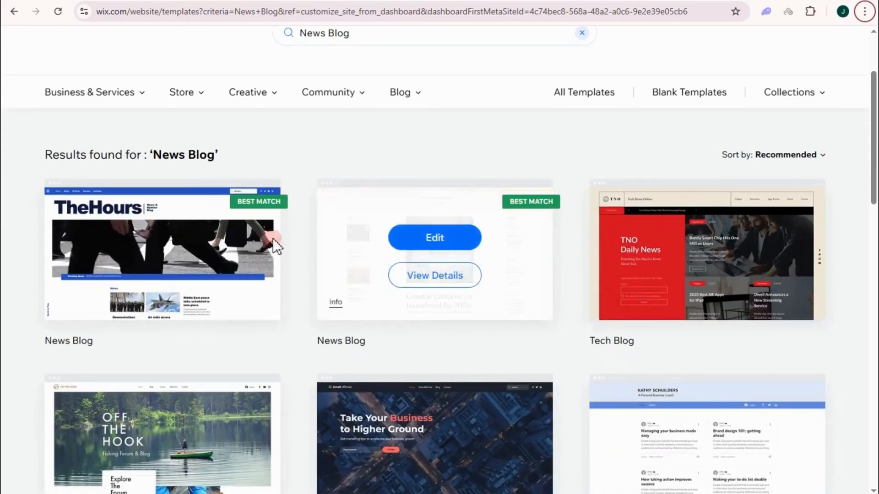
{"action": "mouse_move", "coordinate": [726, 247]}
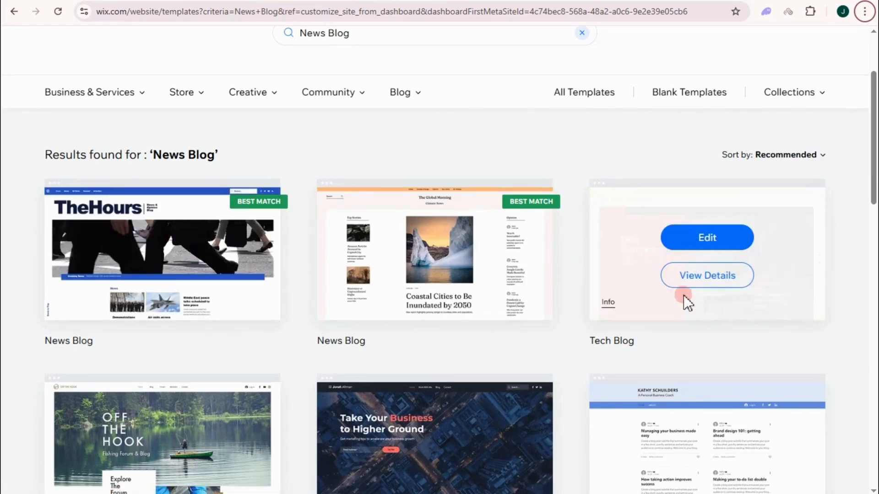
{"action": "scroll", "coordinate": [706, 301], "scroll_direction": "down", "scroll_amount": 1}
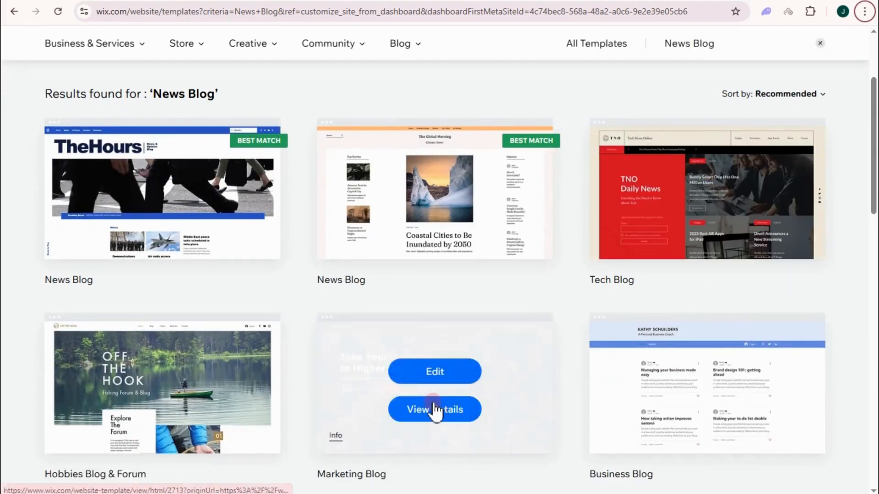
{"action": "mouse_move", "coordinate": [759, 342]}
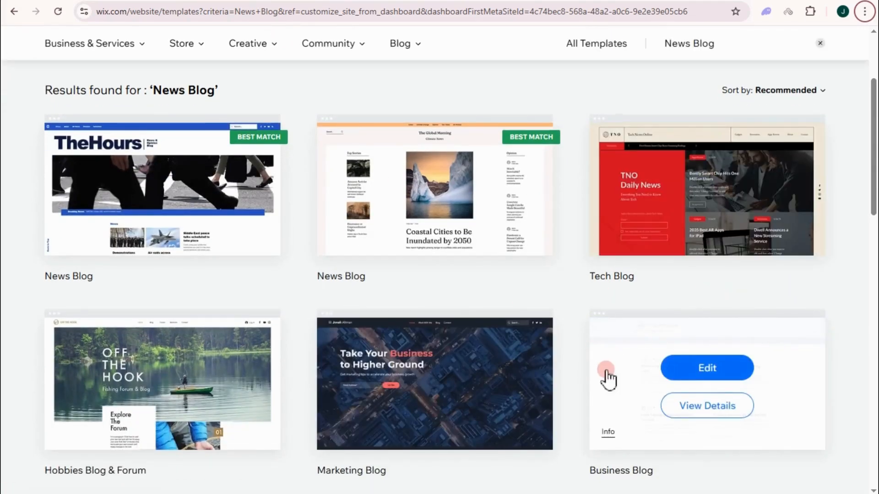
{"action": "scroll", "coordinate": [608, 370], "scroll_direction": "down", "scroll_amount": 7}
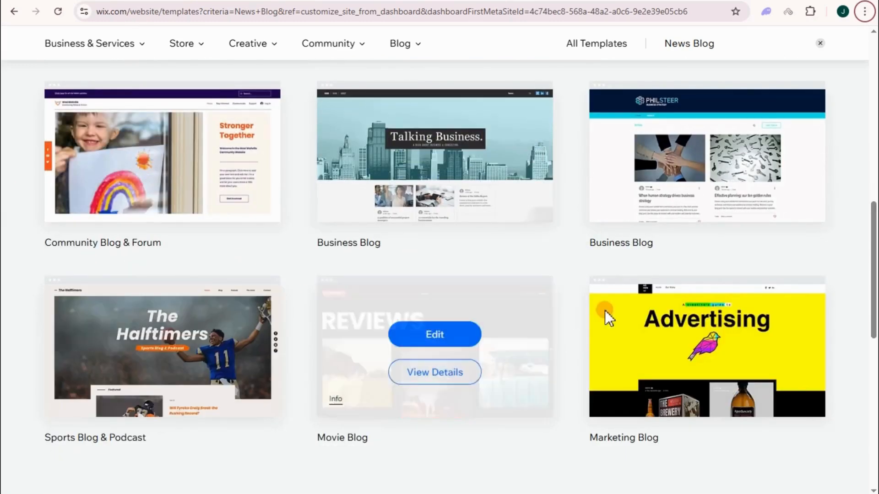
{"action": "scroll", "coordinate": [656, 364], "scroll_direction": "down", "scroll_amount": 2}
{"action": "scroll", "coordinate": [425, 186], "scroll_direction": "down", "scroll_amount": 3}
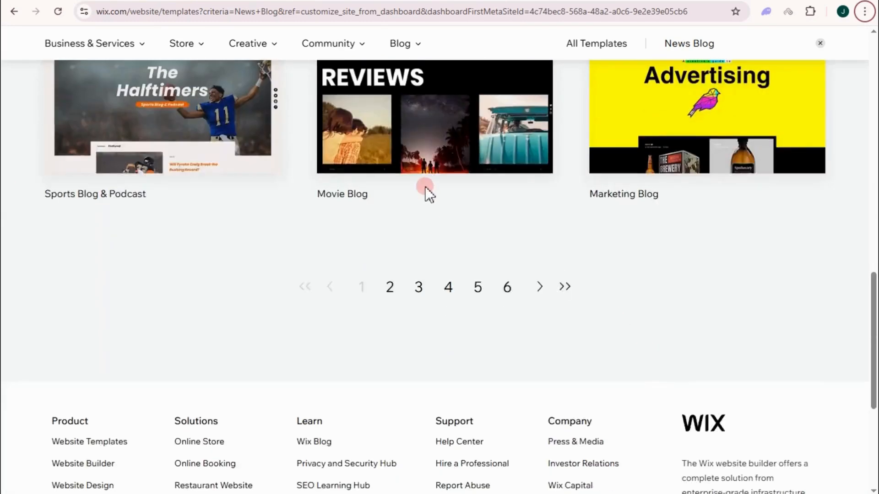
{"action": "scroll", "coordinate": [425, 188], "scroll_direction": "up", "scroll_amount": 6}
{"action": "scroll", "coordinate": [464, 295], "scroll_direction": "down", "scroll_amount": 4}
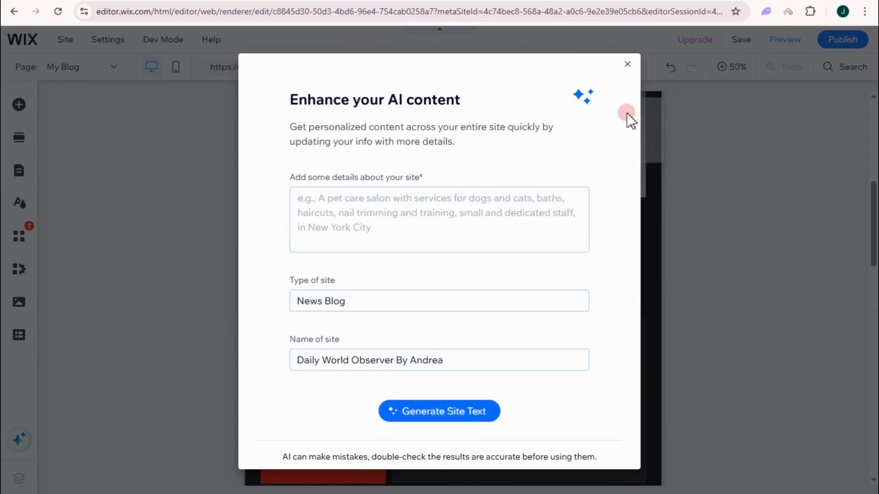
Dismiss the AI content enhancement dialog and set the editor zoom to 100%.
{"action": "left_click", "coordinate": [627, 65]}
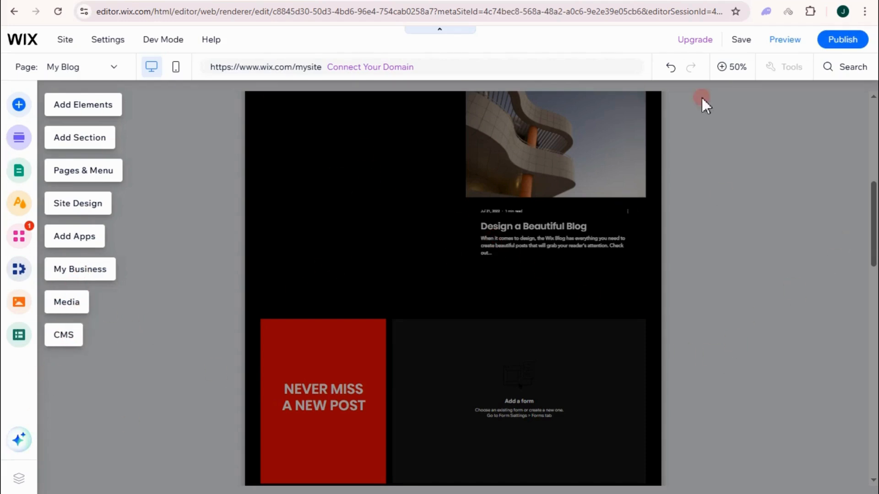
{"action": "scroll", "coordinate": [858, 200], "scroll_direction": "up", "scroll_amount": 8}
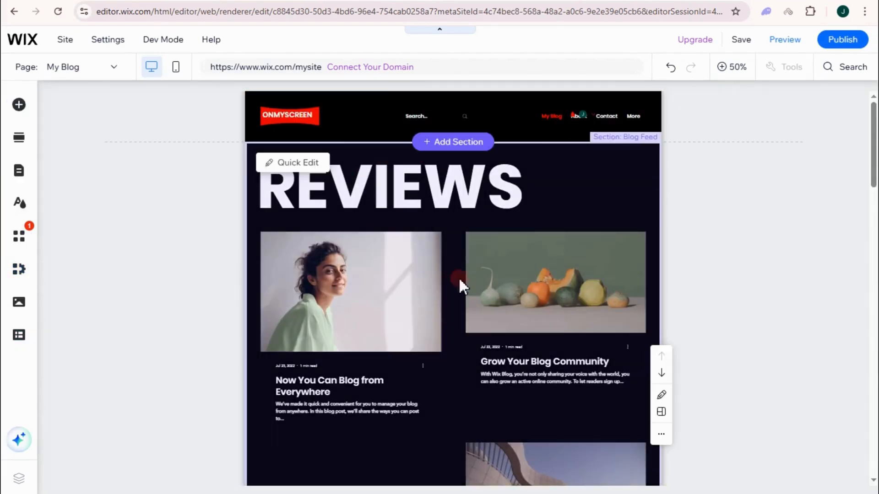
{"action": "left_click", "coordinate": [467, 132]}
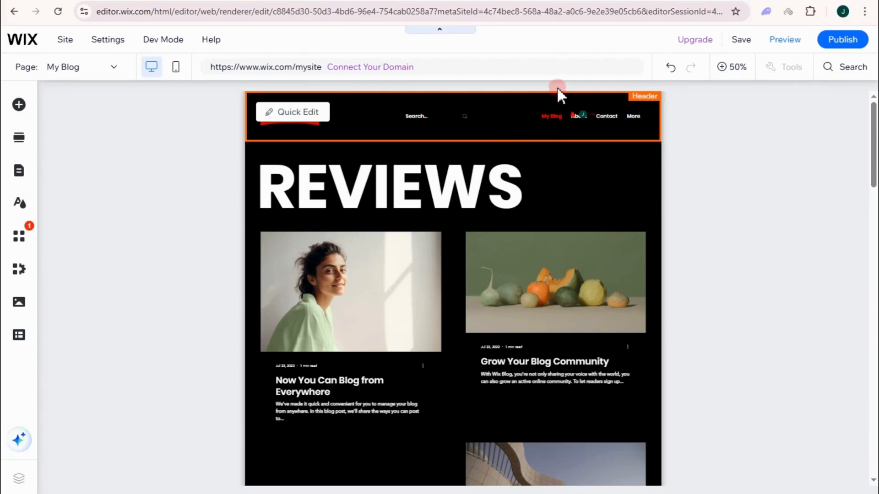
{"action": "left_click", "coordinate": [728, 75]}
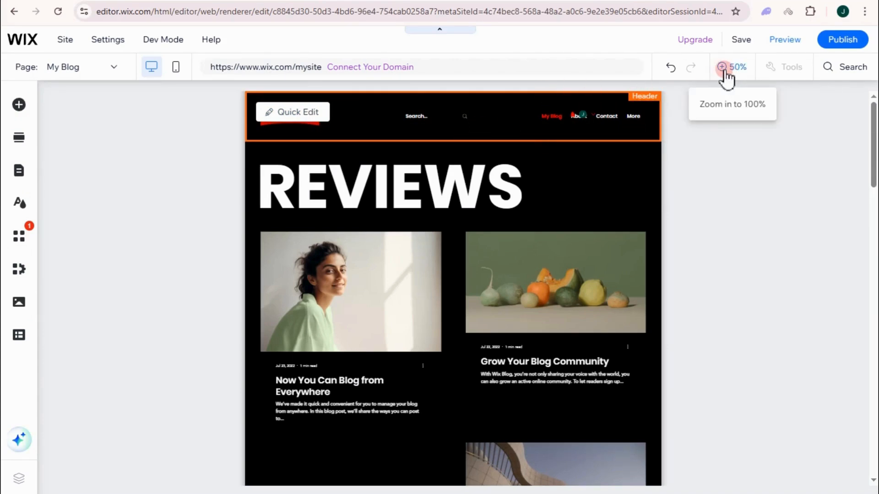
{"action": "left_click", "coordinate": [724, 68]}
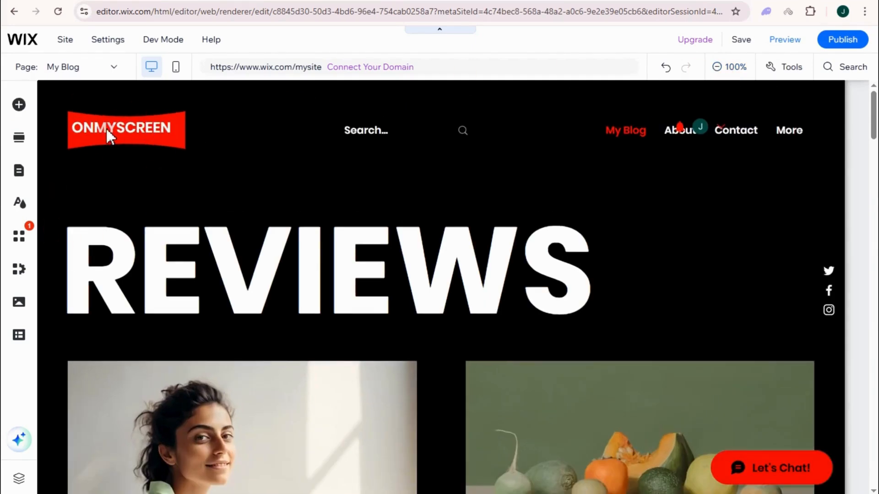
Replace the header logo text with "Daily World Observer" and enlarge the red vector shape behind it.
{"action": "left_click", "coordinate": [108, 129]}
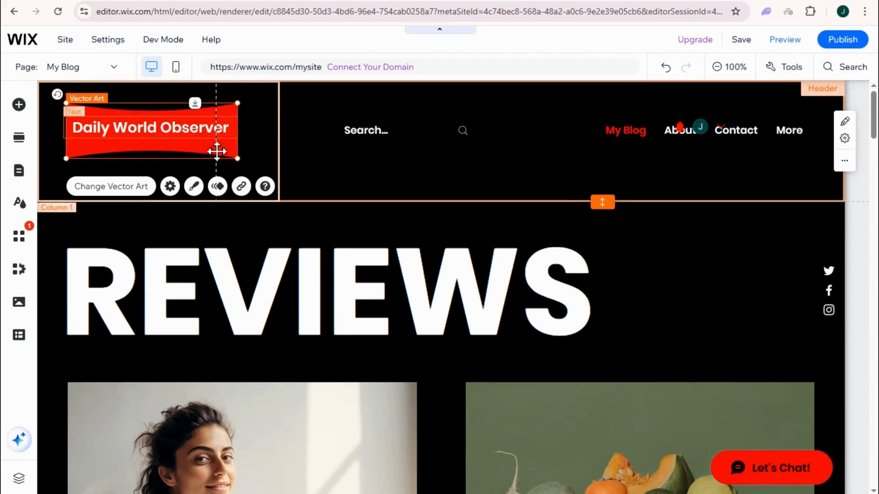
{"action": "left_click", "coordinate": [261, 151]}
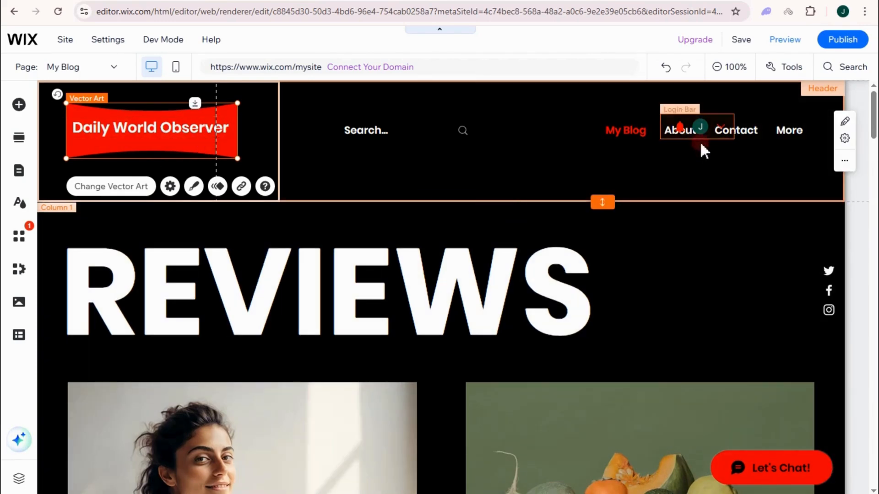
Rearrange the header with the login bar above the menu, the logo in the centre and the search box in the upper-left corner.
{"action": "left_click_drag", "start_coordinate": [716, 137], "coordinate": [779, 102]}
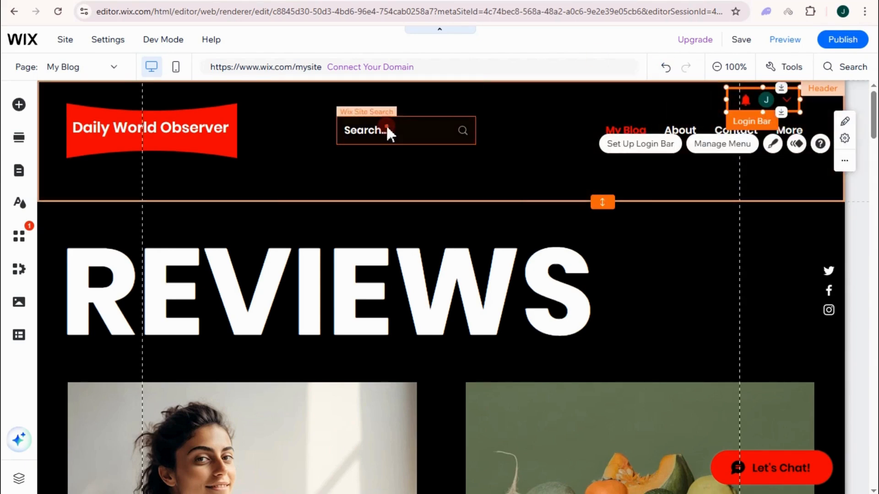
{"action": "left_click_drag", "start_coordinate": [386, 124], "coordinate": [284, 201]}
{"action": "left_click_drag", "start_coordinate": [172, 135], "coordinate": [474, 127]}
{"action": "left_click_drag", "start_coordinate": [268, 126], "coordinate": [461, 126]}
{"action": "left_click_drag", "start_coordinate": [267, 201], "coordinate": [45, 108]}
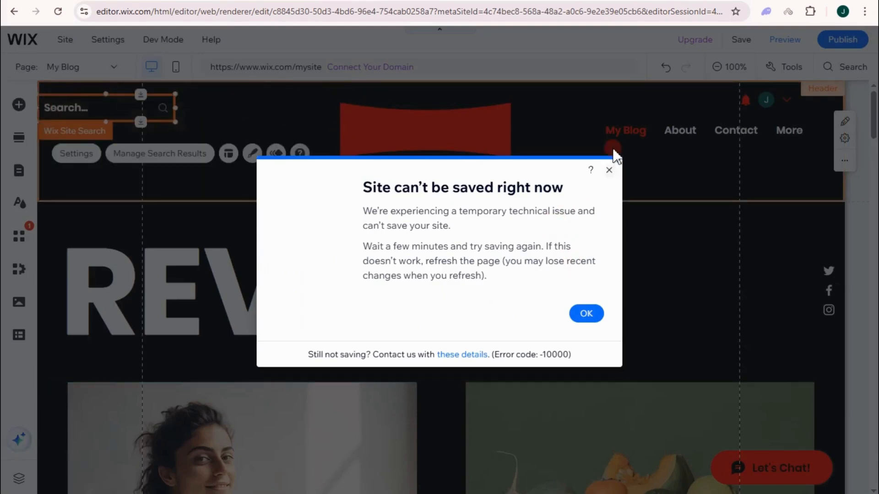
Move the red shape below the Daily World Observer title and add a "BY" line with the owner's first name on it.
{"action": "left_click", "coordinate": [608, 170]}
{"action": "left_click_drag", "start_coordinate": [425, 122], "coordinate": [425, 161]}
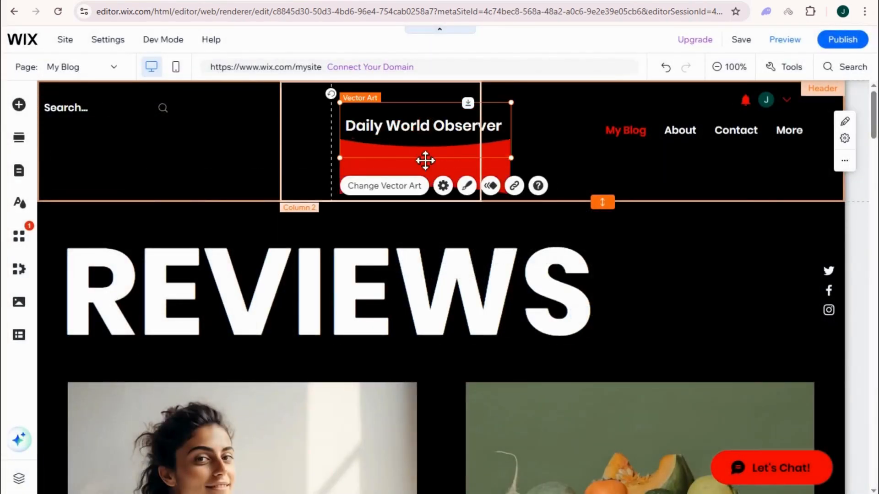
{"action": "left_click_drag", "start_coordinate": [427, 122], "coordinate": [425, 166]}
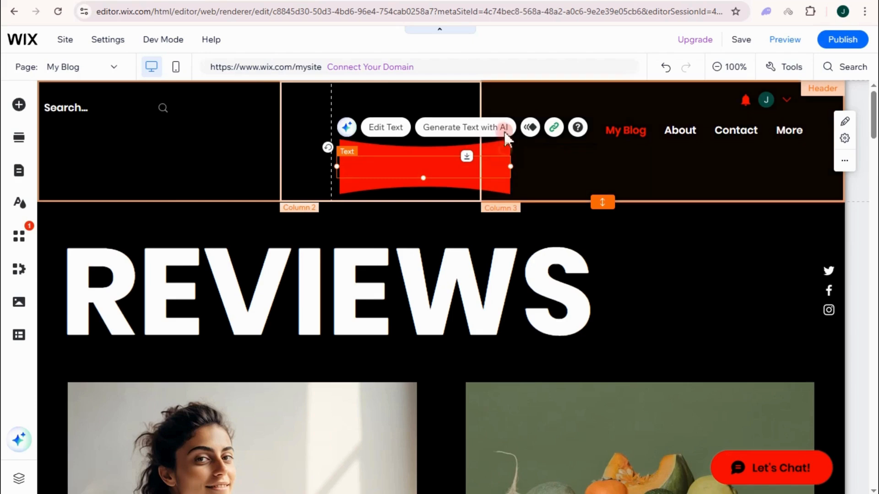
{"action": "left_click", "coordinate": [506, 127]}
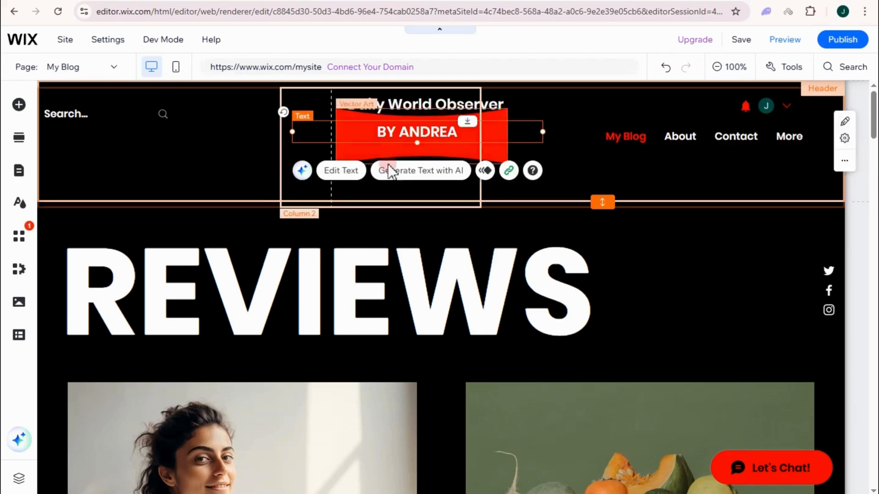
Format the header byline as Heading 4 in the Pridi font at 40 px.
{"action": "left_click", "coordinate": [347, 171]}
{"action": "left_click", "coordinate": [241, 195]}
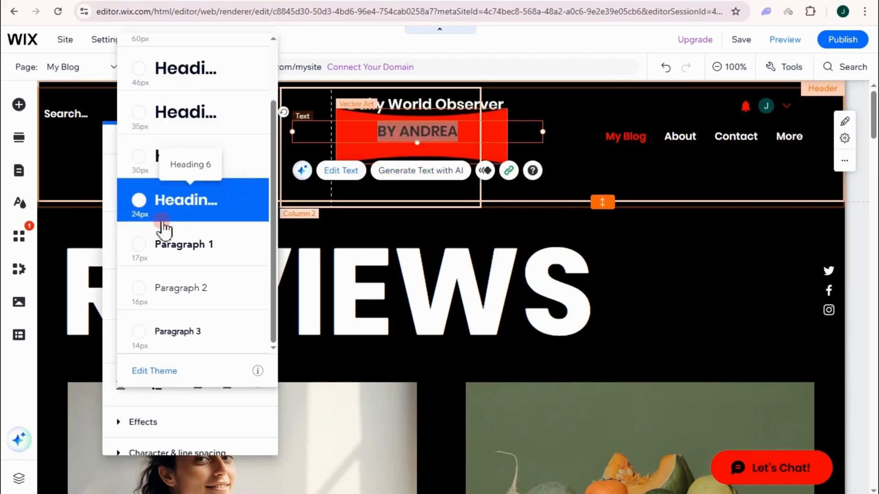
{"action": "left_click", "coordinate": [163, 124]}
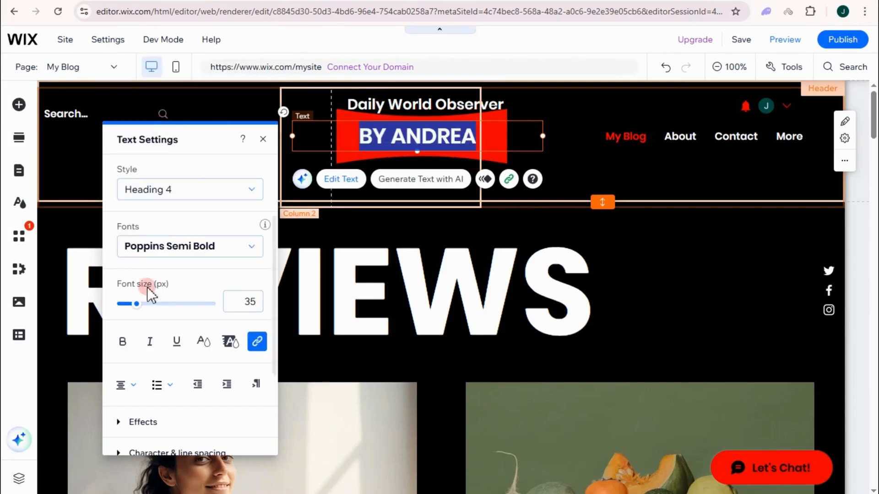
{"action": "left_click", "coordinate": [172, 251]}
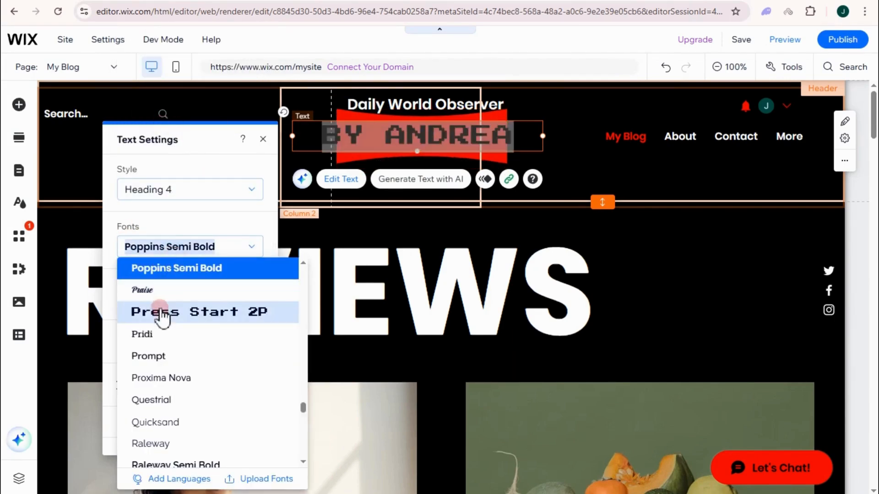
{"action": "left_click", "coordinate": [141, 334]}
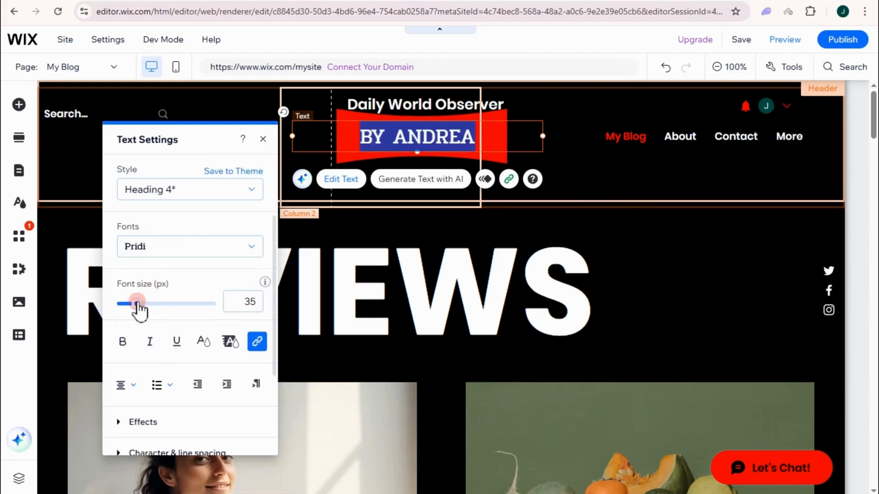
{"action": "left_click_drag", "start_coordinate": [137, 303], "coordinate": [140, 304]}
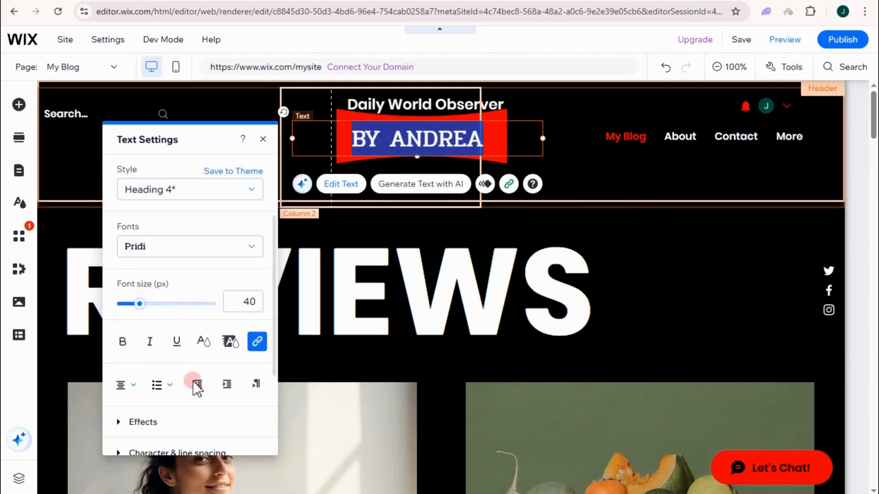
Make the header byline bold and apply text effect G to it.
{"action": "left_click", "coordinate": [124, 344]}
{"action": "scroll", "coordinate": [177, 376], "scroll_direction": "down", "scroll_amount": 3}
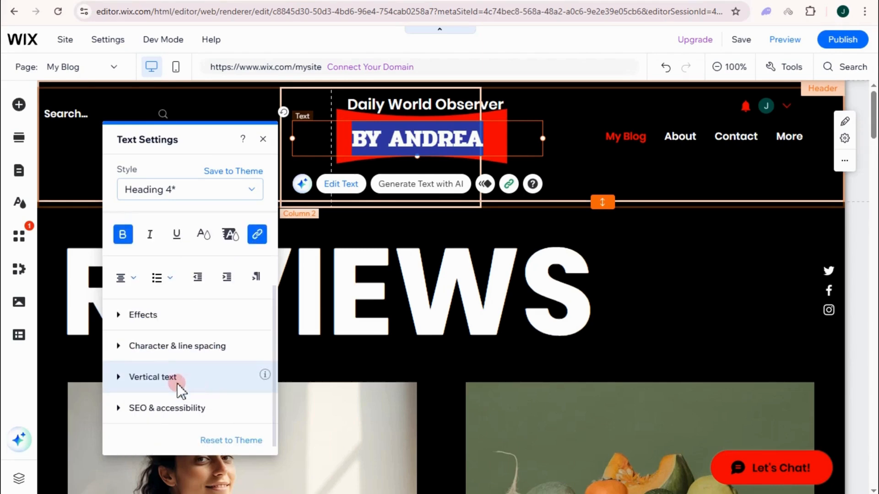
{"action": "left_click", "coordinate": [146, 321]}
{"action": "left_click", "coordinate": [188, 306]}
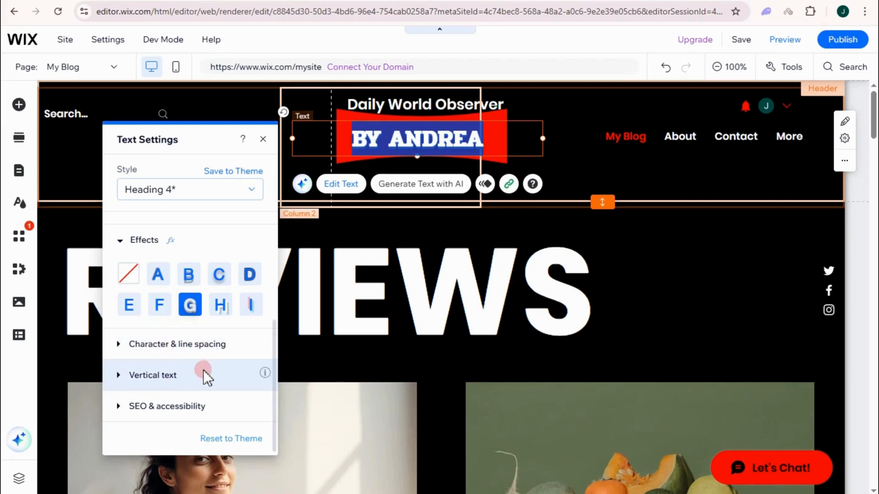
{"action": "left_click", "coordinate": [540, 111]}
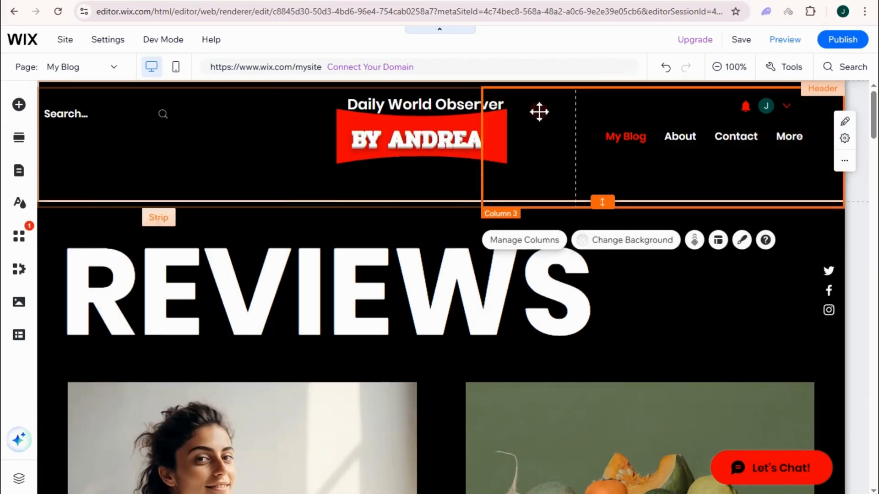
Move the About page above My Blog in the site menu.
{"action": "left_click", "coordinate": [702, 137]}
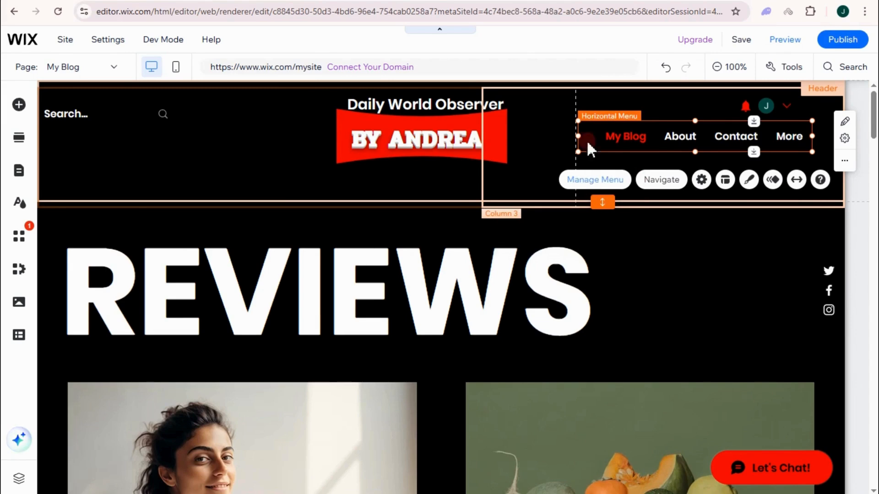
{"action": "left_click", "coordinate": [596, 180]}
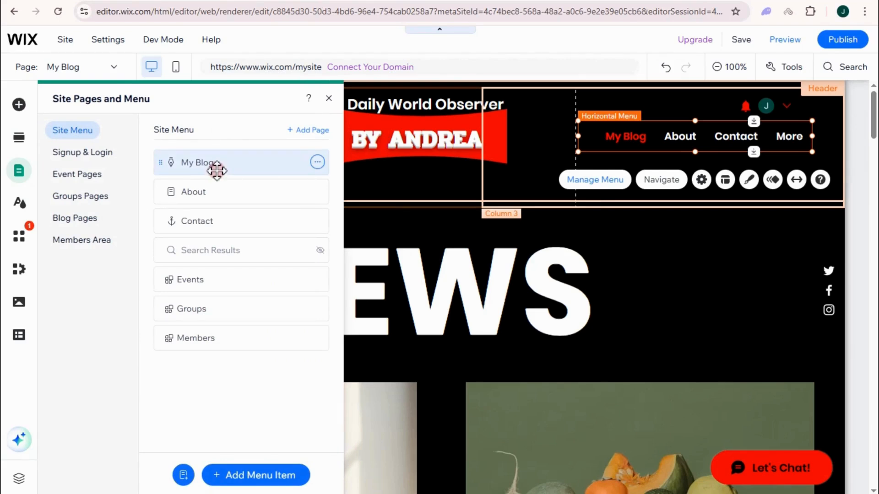
{"action": "left_click", "coordinate": [501, 252]}
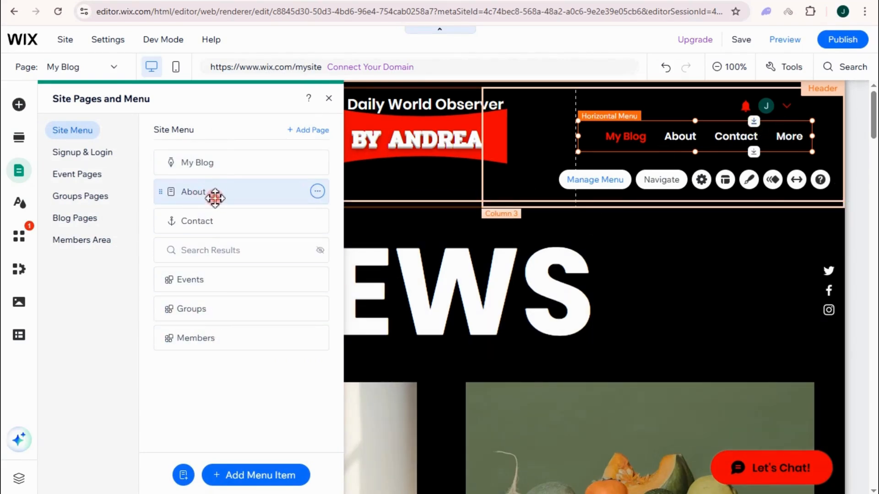
{"action": "left_click_drag", "start_coordinate": [214, 197], "coordinate": [219, 133]}
Open the About page and go to its introduction with the photo and biography text.
{"action": "left_click", "coordinate": [228, 173]}
{"action": "left_click", "coordinate": [683, 137]}
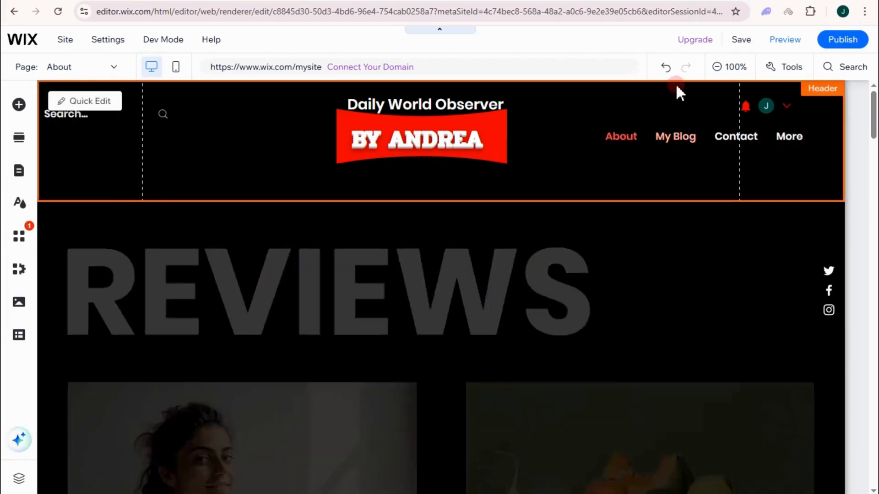
{"action": "left_click", "coordinate": [785, 136]}
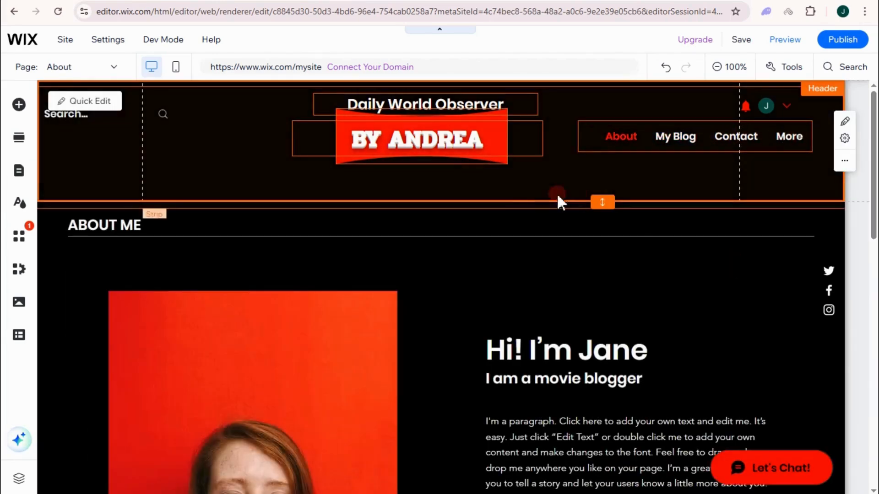
{"action": "scroll", "coordinate": [556, 300], "scroll_direction": "down", "scroll_amount": 1}
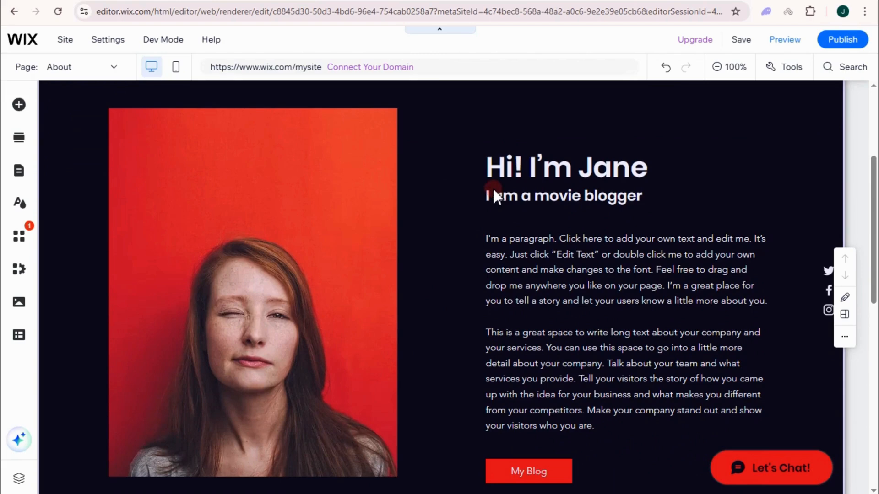
Add a blank section between the header and the About Me section of the About page.
{"action": "scroll", "coordinate": [444, 165], "scroll_direction": "up", "scroll_amount": 2}
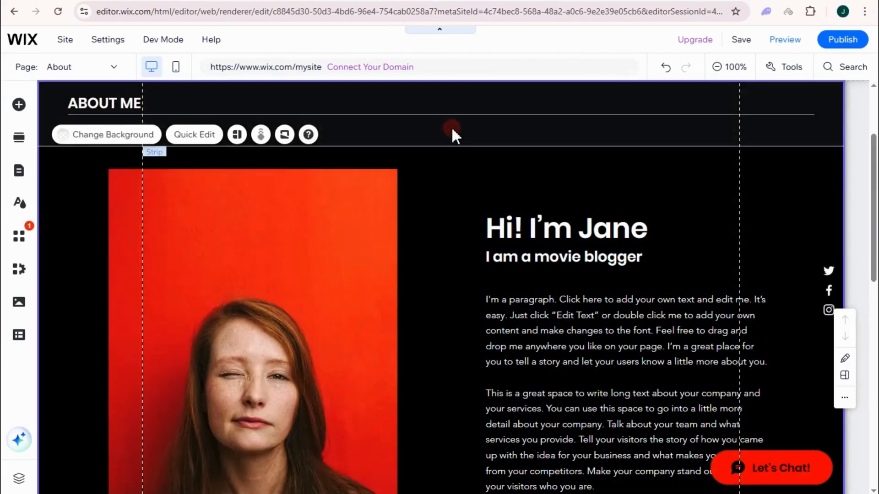
{"action": "scroll", "coordinate": [527, 137], "scroll_direction": "up", "scroll_amount": 2}
{"action": "scroll", "coordinate": [586, 140], "scroll_direction": "up", "scroll_amount": 2}
{"action": "mouse_move", "coordinate": [444, 211]}
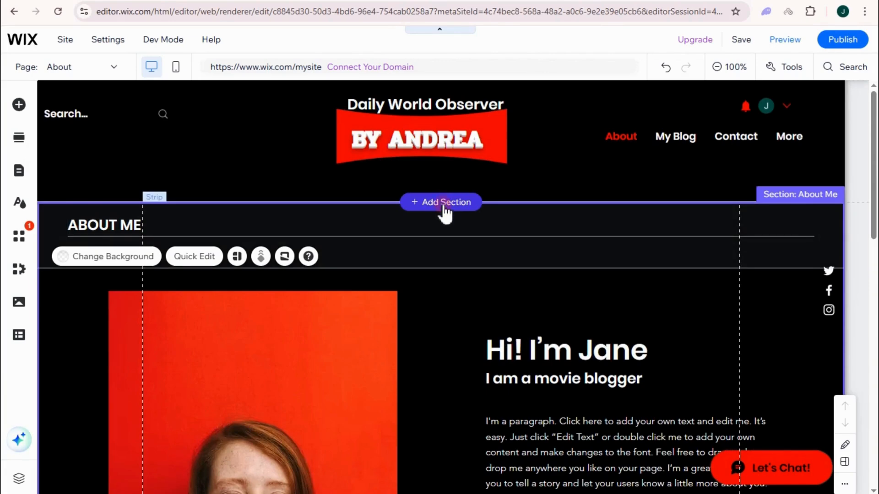
{"action": "left_click", "coordinate": [443, 204]}
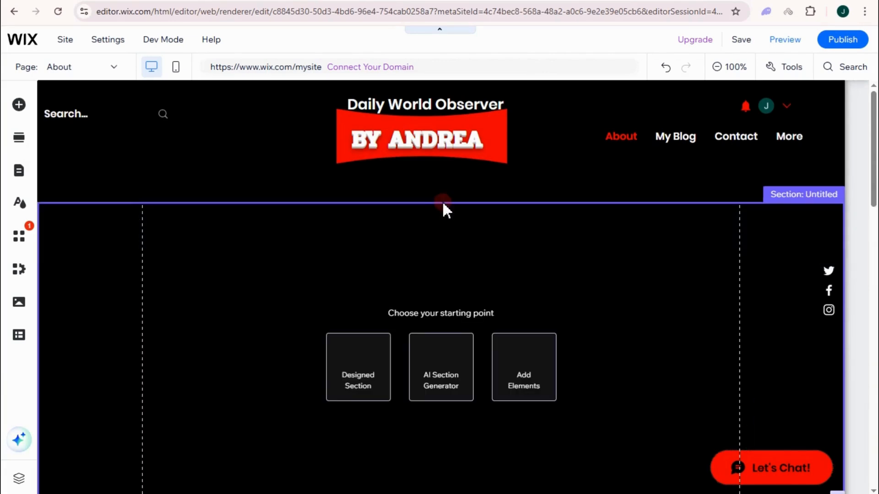
Insert the ready-made About Us section with the blue and grey background below the blank section and replace its paragraph with the copied Headline News description.
{"action": "left_click", "coordinate": [17, 142]}
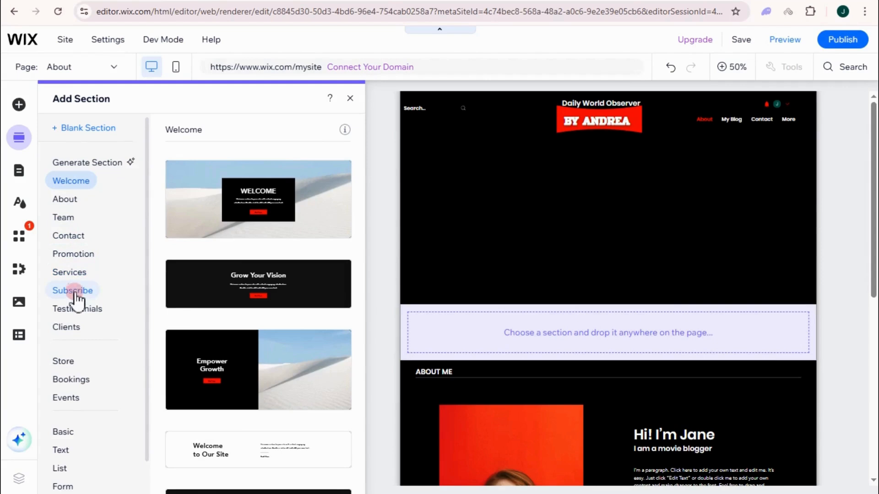
{"action": "left_click", "coordinate": [77, 199]}
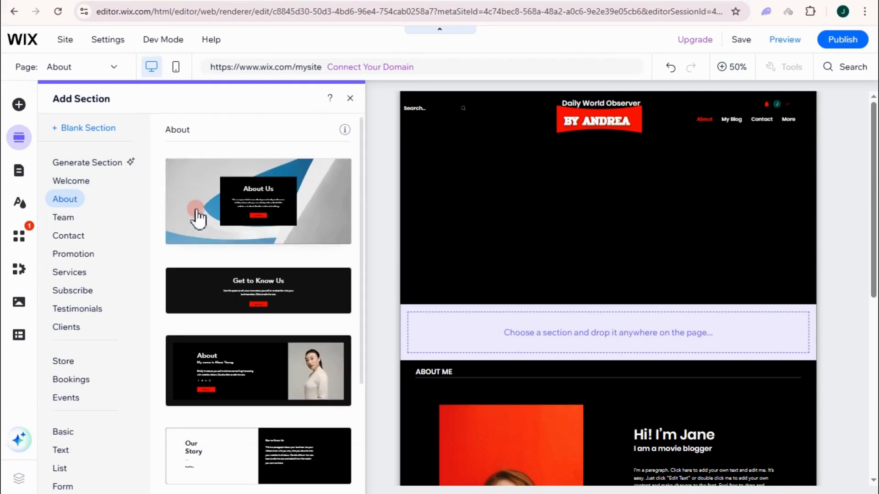
{"action": "left_click_drag", "start_coordinate": [195, 224], "coordinate": [479, 334]}
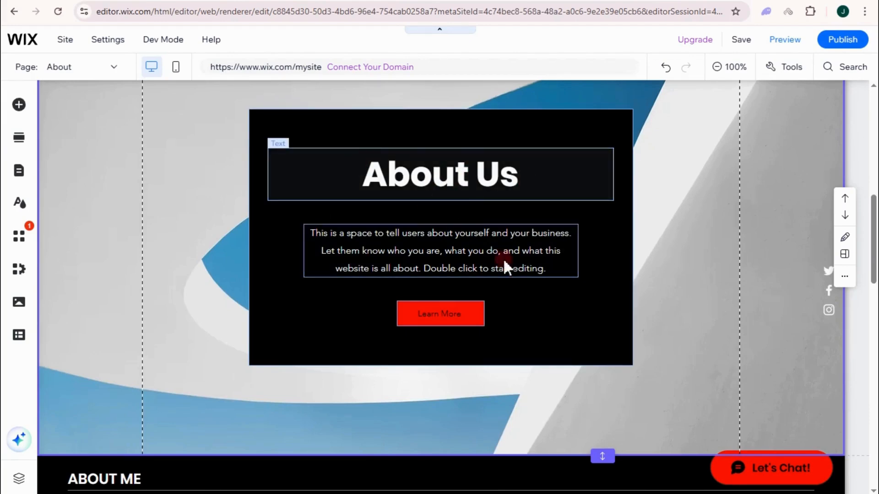
{"action": "double_click", "coordinate": [402, 259]}
{"action": "key", "text": "ctrl+v"}
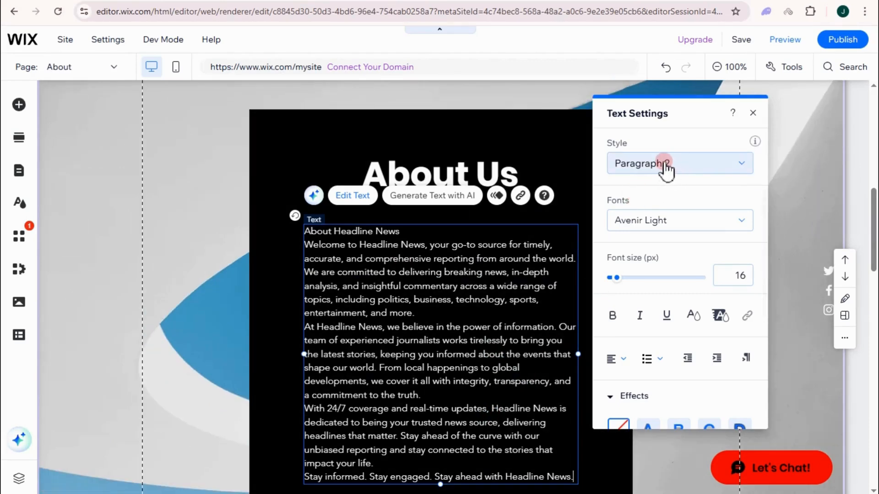
Try to format the Headline News description in bold Azeret Mono at 31 px with text effect G.
{"action": "left_click", "coordinate": [663, 220]}
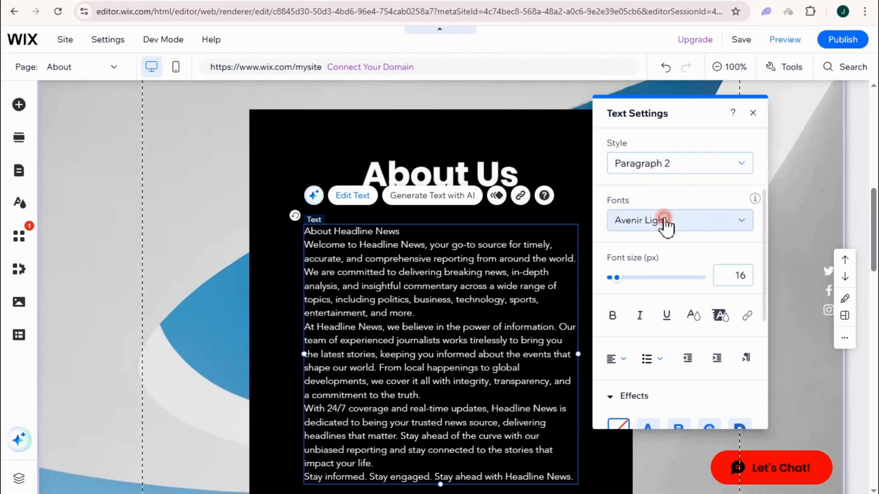
{"action": "left_click", "coordinate": [660, 264]}
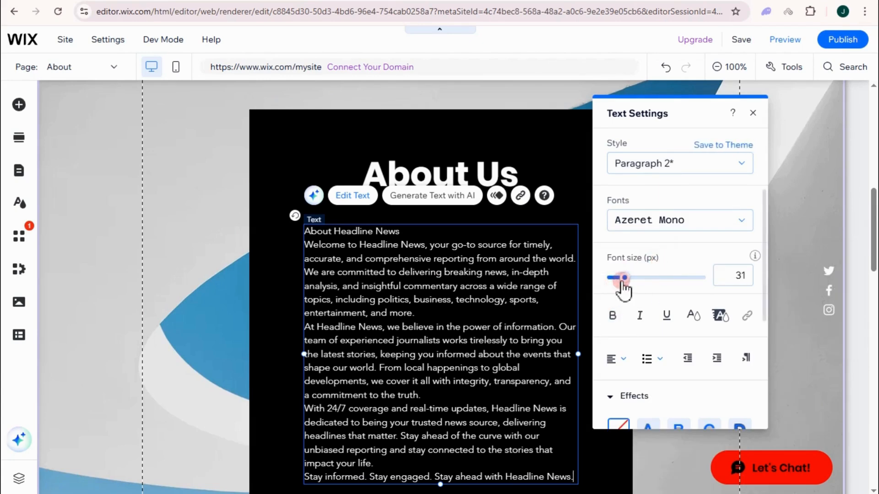
{"action": "scroll", "coordinate": [615, 350], "scroll_direction": "down", "scroll_amount": 3}
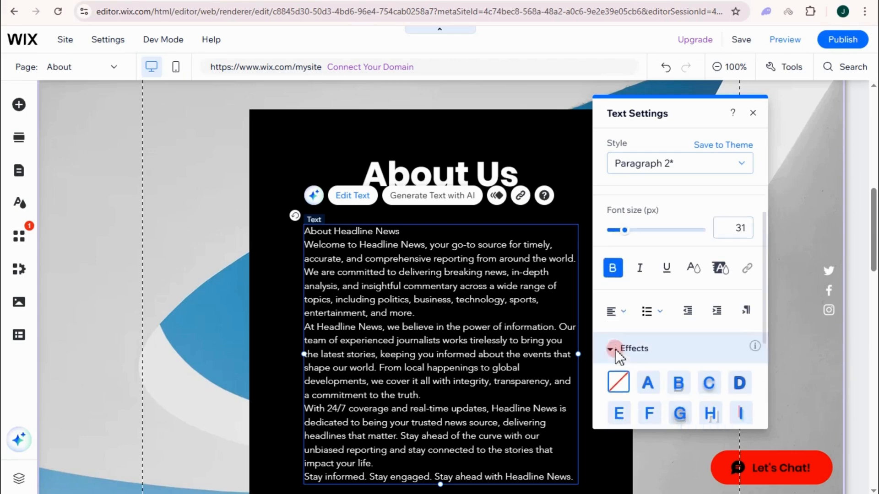
{"action": "left_click", "coordinate": [687, 400]}
{"action": "left_click", "coordinate": [619, 369]}
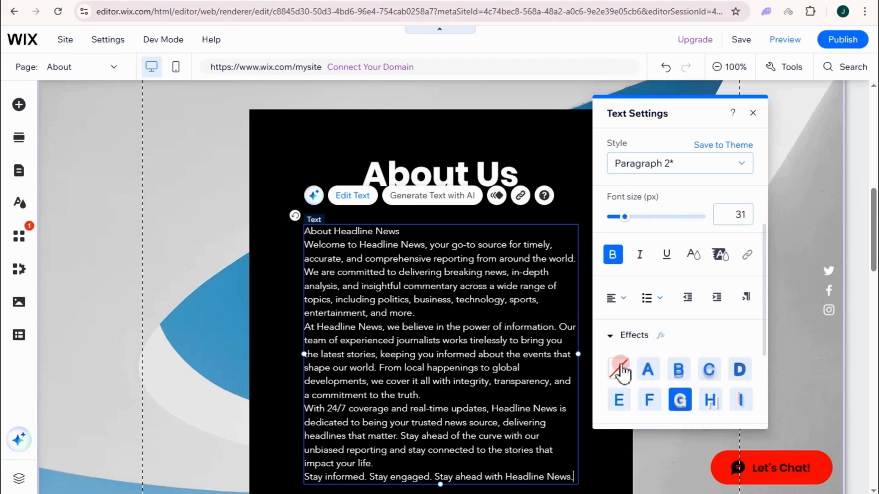
Set the font size of the entire Headline News description to 17 px.
{"action": "double_click", "coordinate": [452, 284]}
{"action": "triple_click", "coordinate": [452, 282]}
{"action": "key", "text": "ctrl+a"}
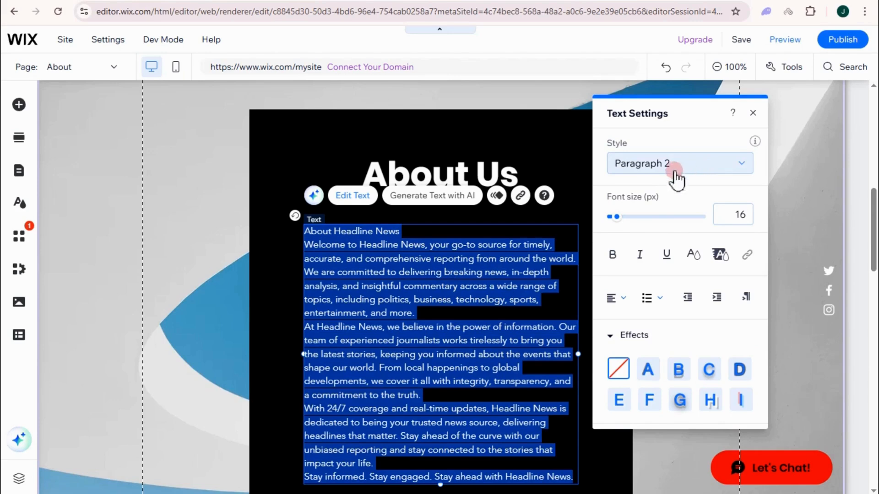
{"action": "left_click_drag", "start_coordinate": [617, 216], "coordinate": [617, 217]}
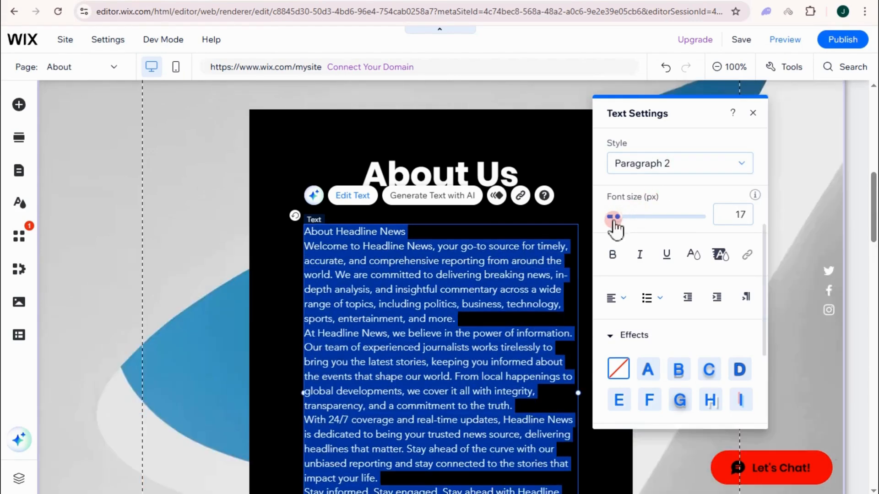
Try text effect G on the Headline News description and remove it again.
{"action": "left_click", "coordinate": [679, 399]}
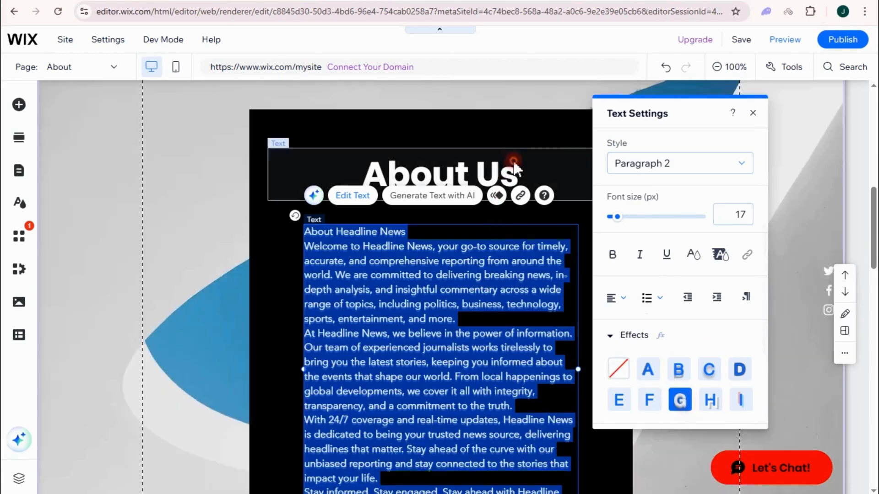
{"action": "left_click", "coordinate": [513, 176]}
{"action": "left_click", "coordinate": [446, 326]}
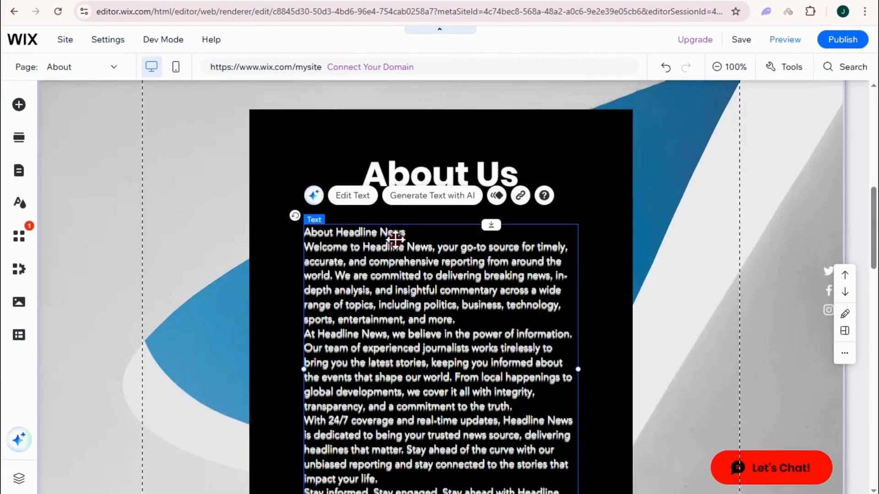
{"action": "left_click", "coordinate": [344, 207]}
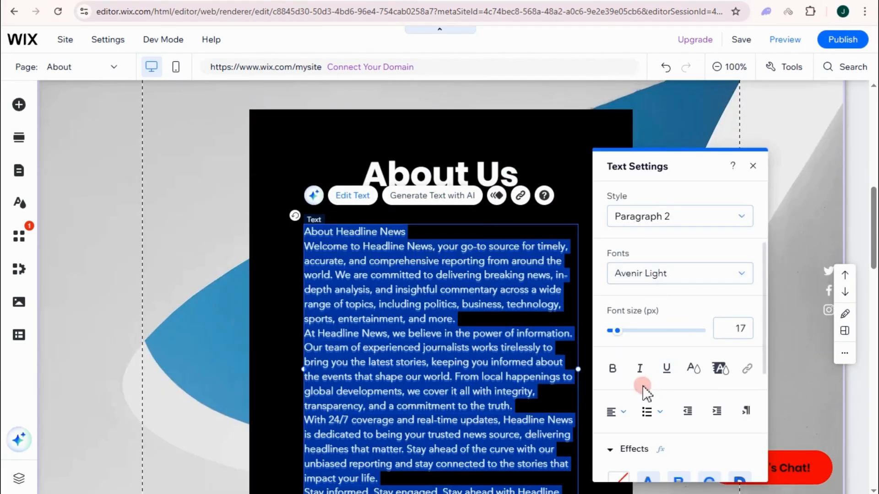
{"action": "scroll", "coordinate": [677, 416], "scroll_direction": "down", "scroll_amount": 4}
{"action": "left_click", "coordinate": [617, 301]}
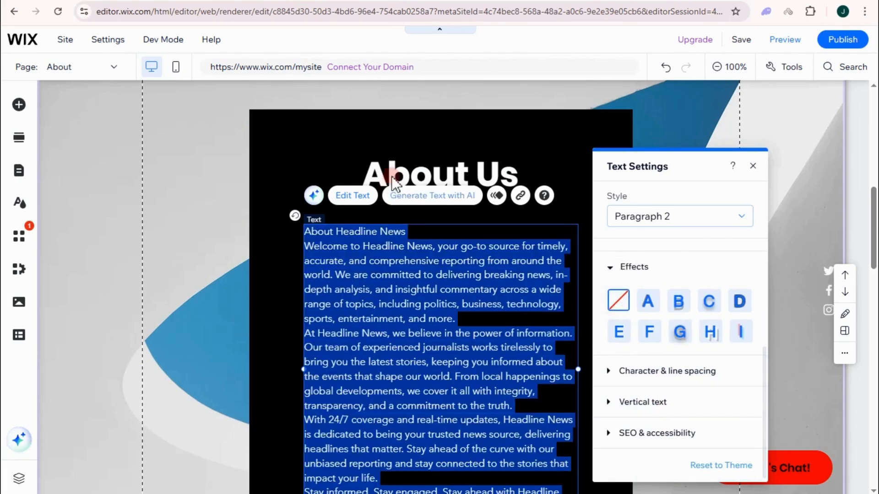
Move the About Us heading and the Headline News description into the blank section above, widening the description.
{"action": "left_click", "coordinate": [584, 275]}
{"action": "scroll", "coordinate": [435, 253], "scroll_direction": "up", "scroll_amount": 10}
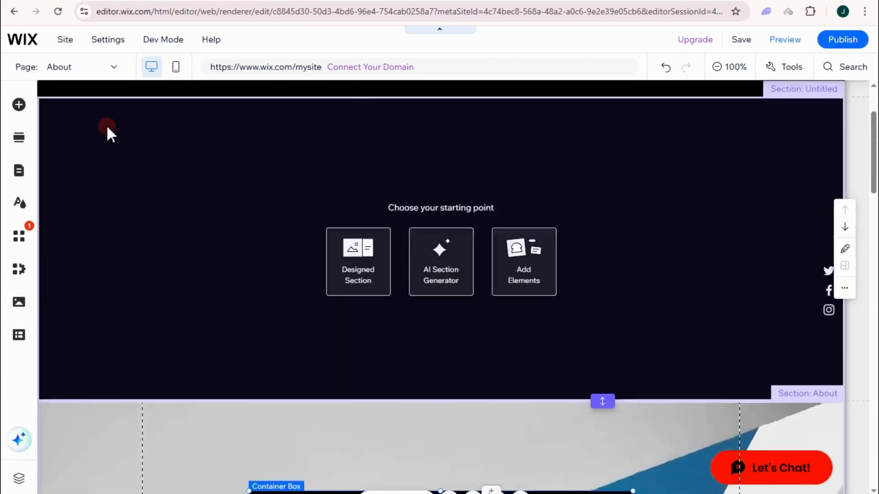
{"action": "scroll", "coordinate": [420, 238], "scroll_direction": "down", "scroll_amount": 10}
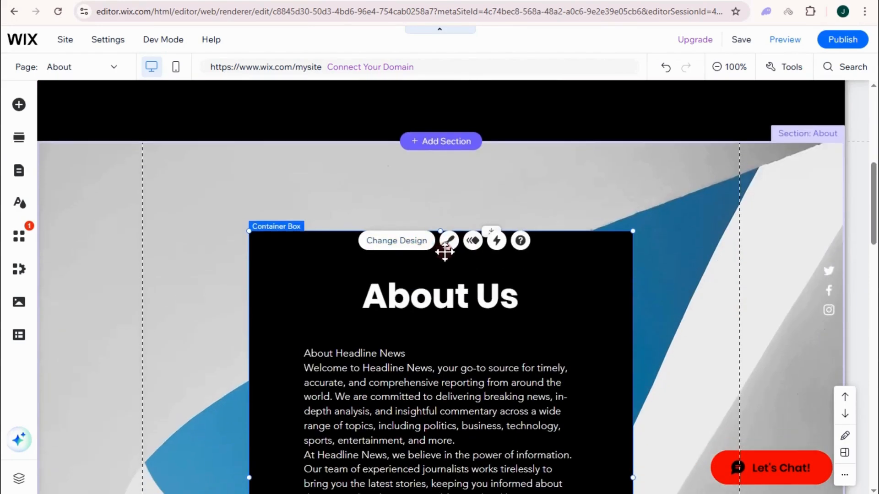
{"action": "scroll", "coordinate": [476, 270], "scroll_direction": "up", "scroll_amount": 5}
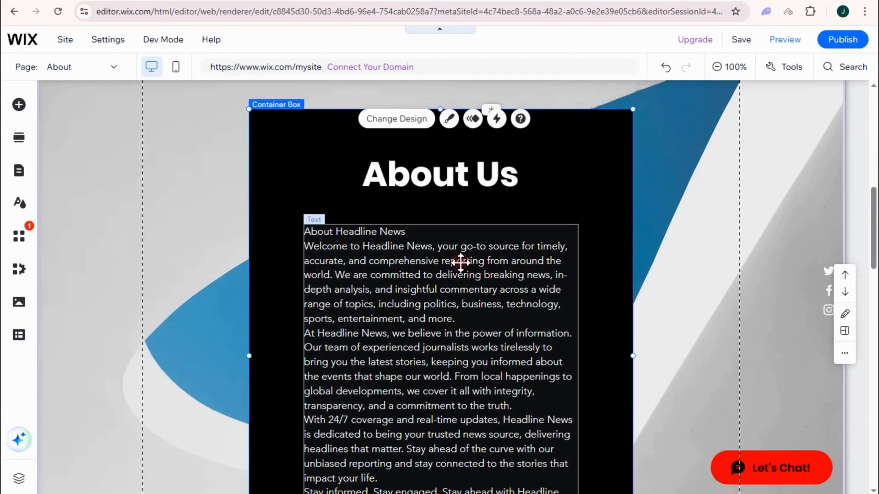
{"action": "scroll", "coordinate": [460, 262], "scroll_direction": "up", "scroll_amount": 3}
{"action": "scroll", "coordinate": [452, 312], "scroll_direction": "down", "scroll_amount": 4}
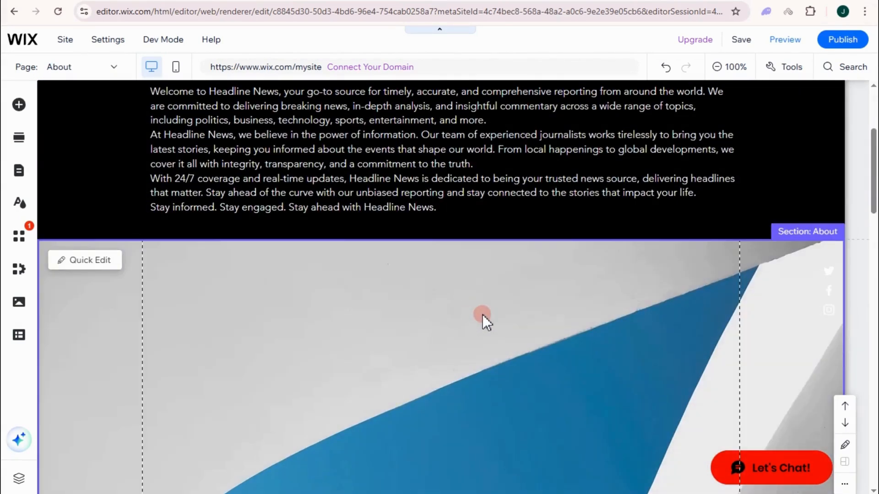
Delete the About section with the blue and grey background image.
{"action": "scroll", "coordinate": [137, 287], "scroll_direction": "down", "scroll_amount": 3}
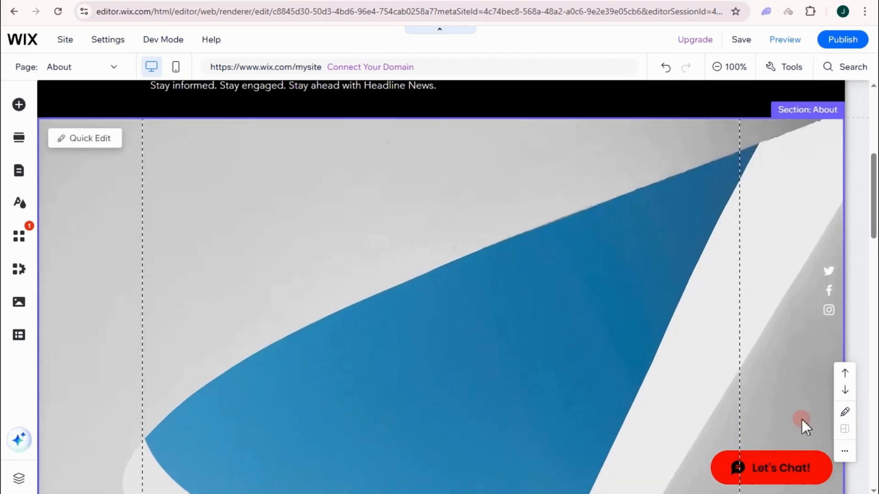
{"action": "left_click", "coordinate": [845, 451]}
{"action": "left_click", "coordinate": [722, 375]}
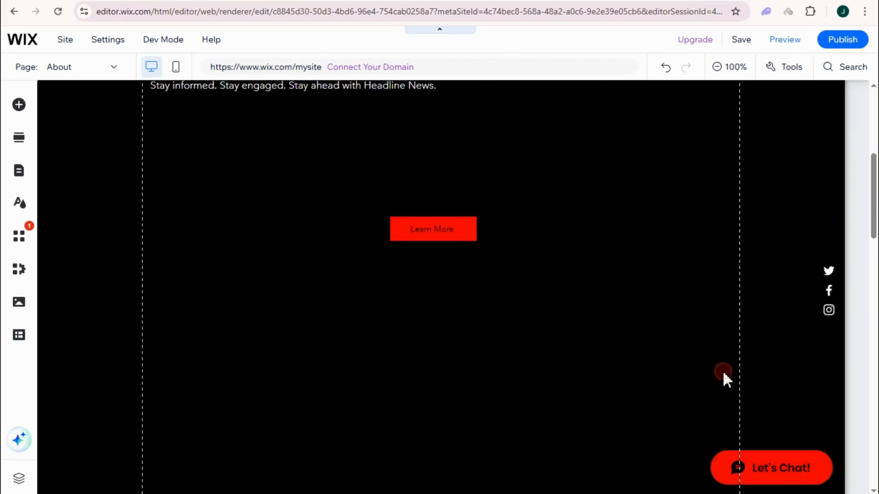
Delete the About Me section containing the portrait photo and the movie blogger text.
{"action": "scroll", "coordinate": [534, 286], "scroll_direction": "down", "scroll_amount": 4}
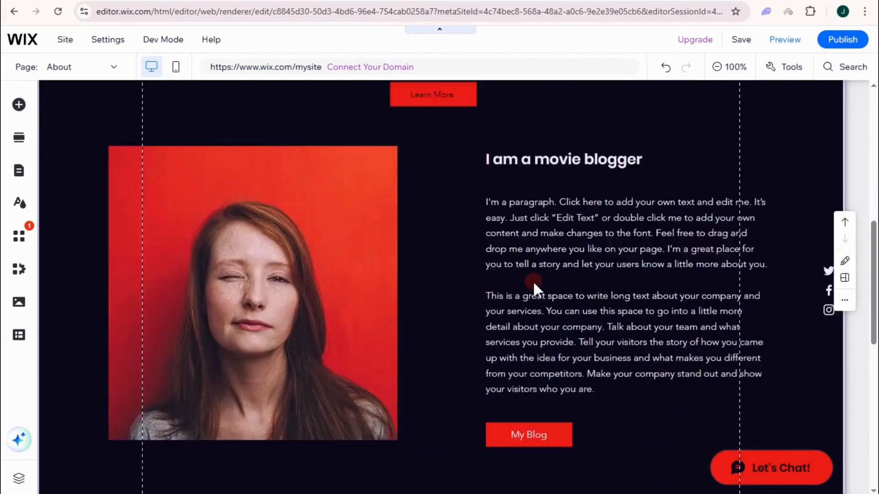
{"action": "scroll", "coordinate": [463, 336], "scroll_direction": "up", "scroll_amount": 5}
{"action": "scroll", "coordinate": [463, 339], "scroll_direction": "down", "scroll_amount": 4}
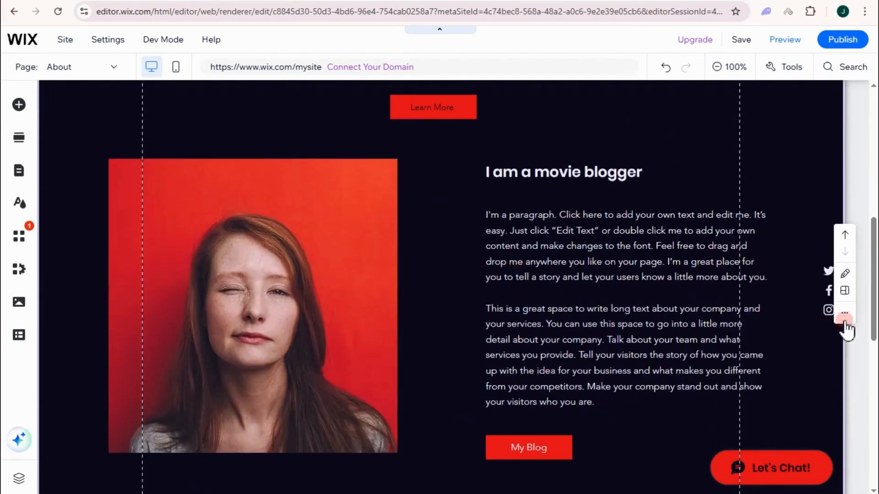
{"action": "left_click", "coordinate": [845, 328]}
{"action": "left_click", "coordinate": [728, 323]}
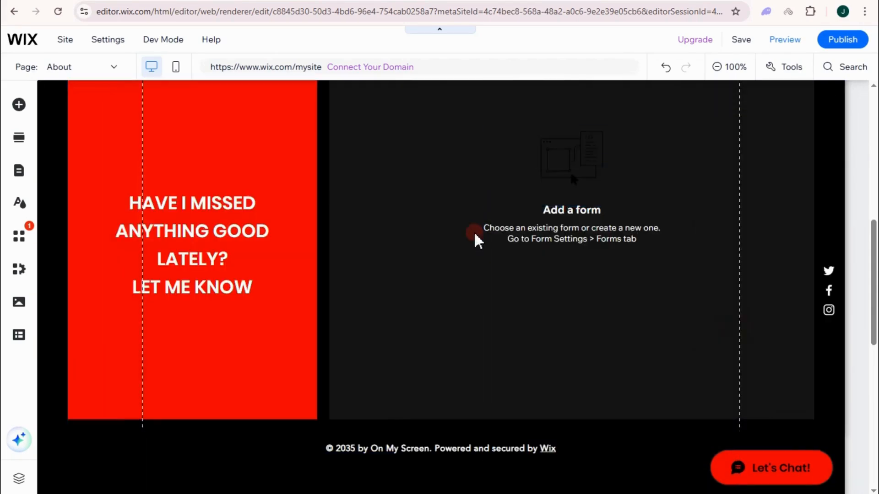
Look through the ready-made section designs for the About page, including Services and Testimonials.
{"action": "scroll", "coordinate": [478, 290], "scroll_direction": "up", "scroll_amount": 5}
{"action": "scroll", "coordinate": [622, 295], "scroll_direction": "up", "scroll_amount": 2}
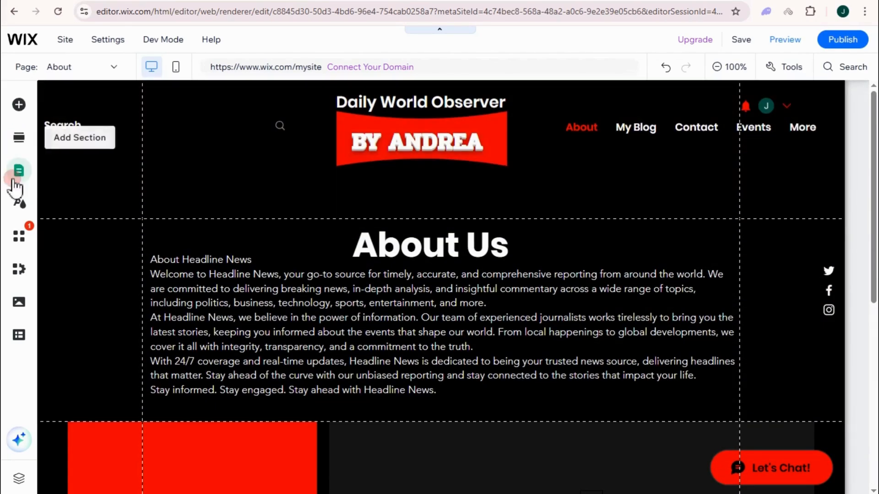
{"action": "left_click", "coordinate": [17, 140]}
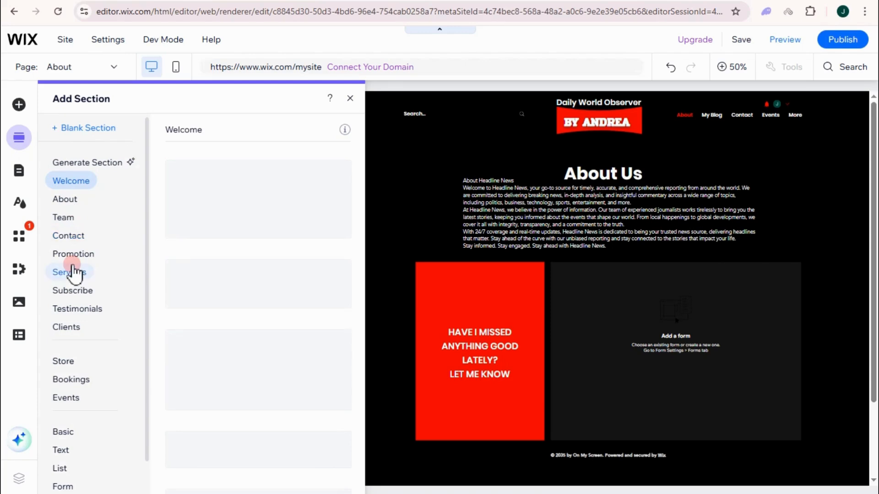
{"action": "left_click", "coordinate": [74, 271]}
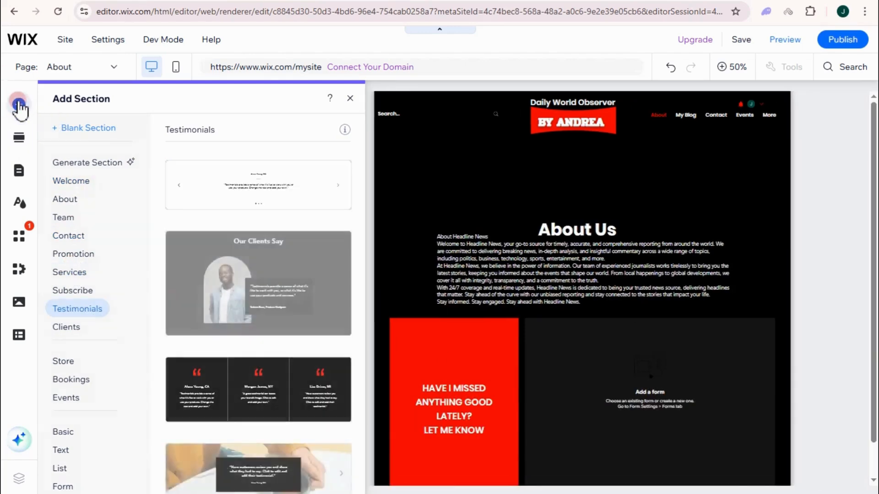
{"action": "left_click", "coordinate": [19, 106]}
{"action": "left_click", "coordinate": [20, 106]}
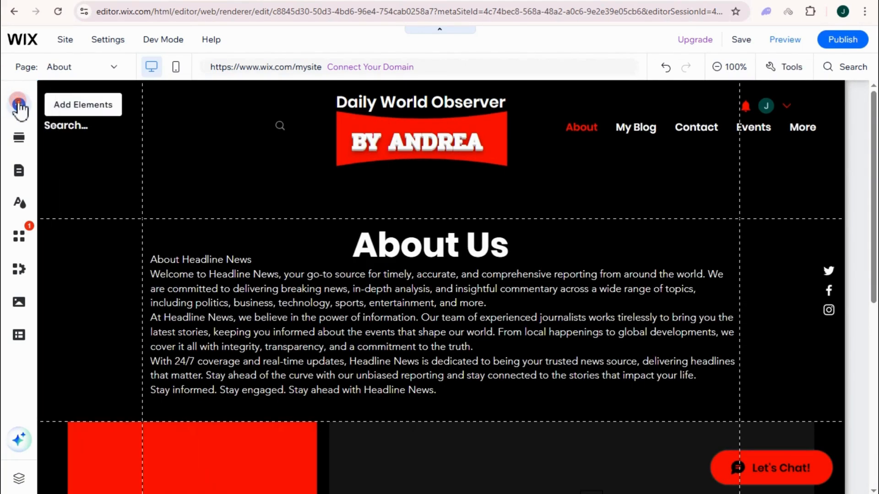
Look through the elements that can be added, including images, buttons, decorative elements and the pro, grid and slider galleries.
{"action": "left_click", "coordinate": [19, 104]}
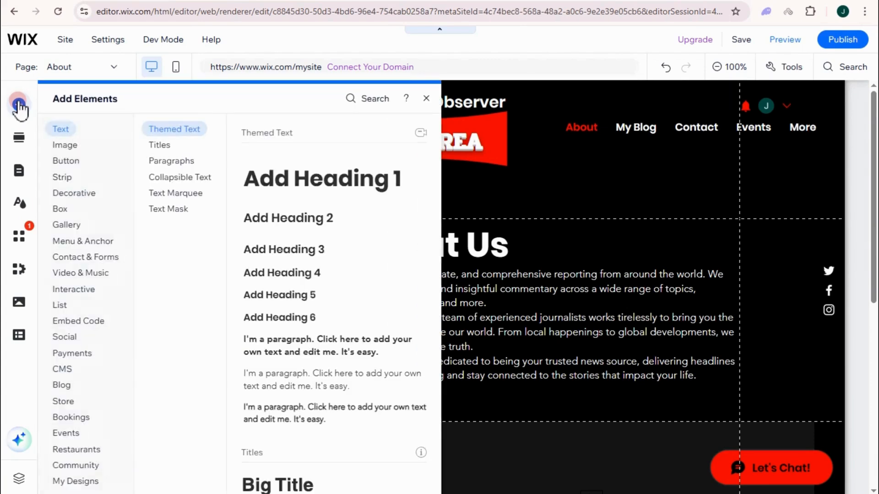
{"action": "left_click", "coordinate": [68, 159]}
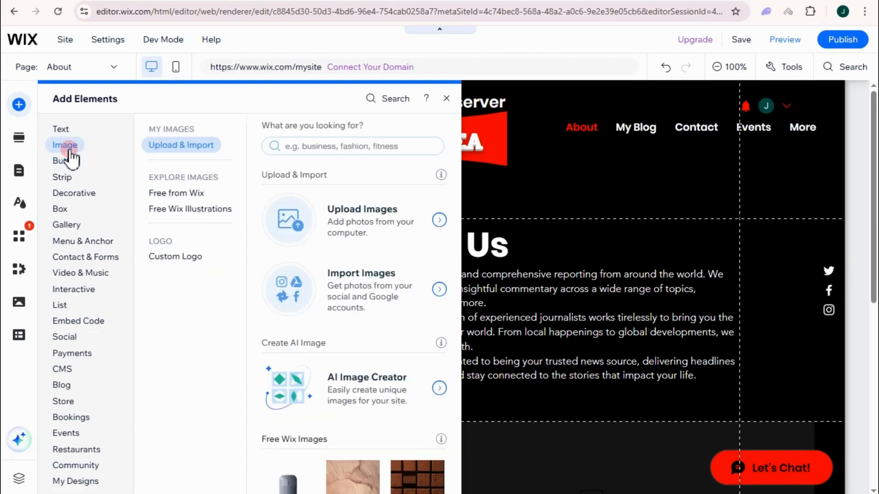
{"action": "left_click", "coordinate": [70, 160]}
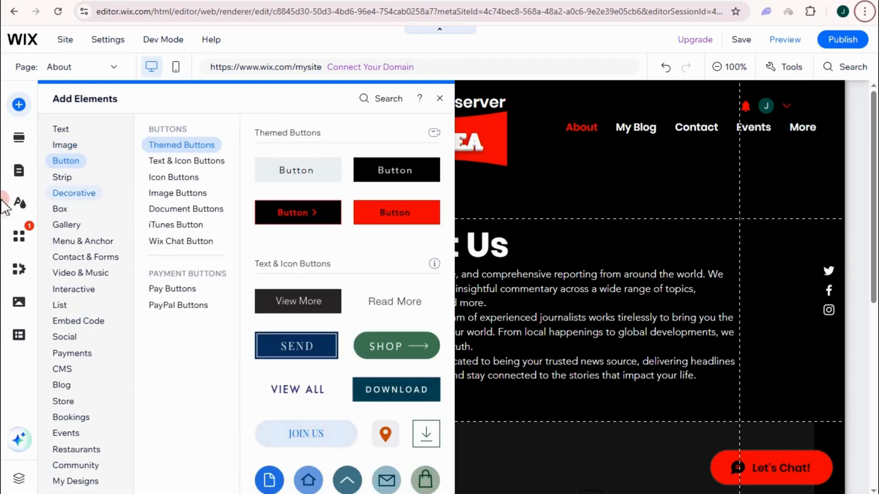
{"action": "left_click", "coordinate": [76, 193]}
{"action": "left_click", "coordinate": [73, 224]}
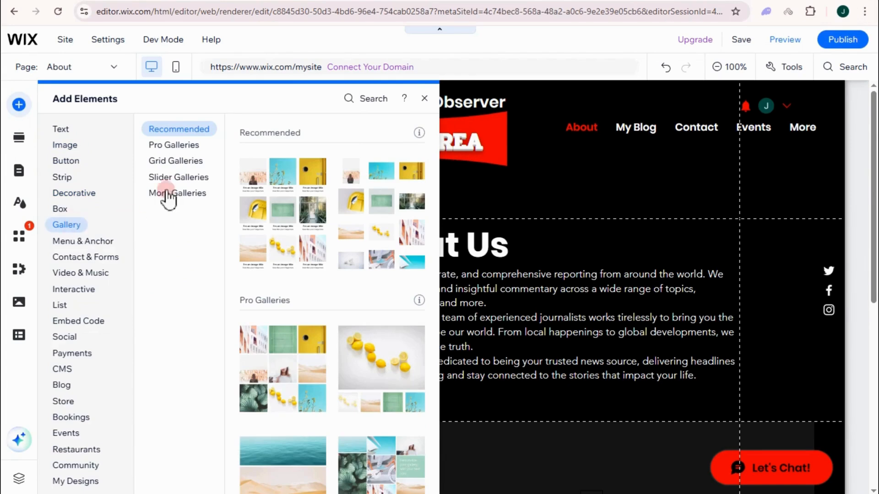
{"action": "left_click", "coordinate": [183, 158]}
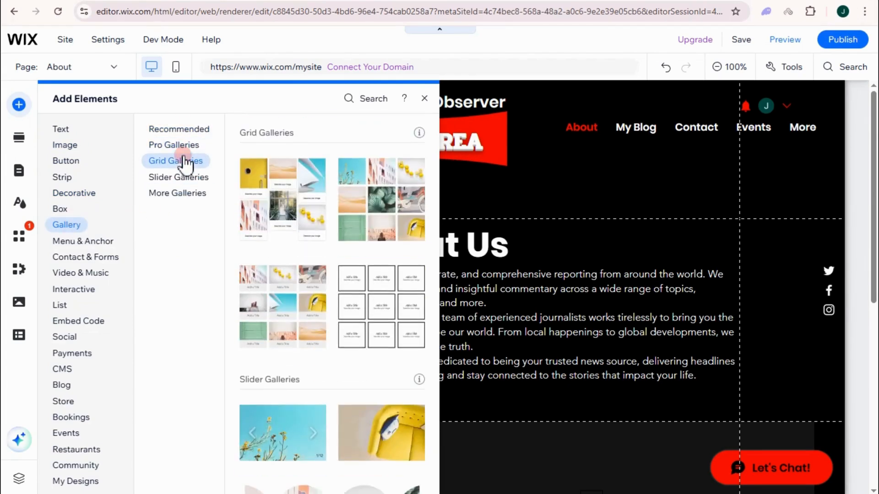
{"action": "left_click", "coordinate": [181, 144]}
{"action": "left_click", "coordinate": [183, 160]}
{"action": "left_click", "coordinate": [182, 146]}
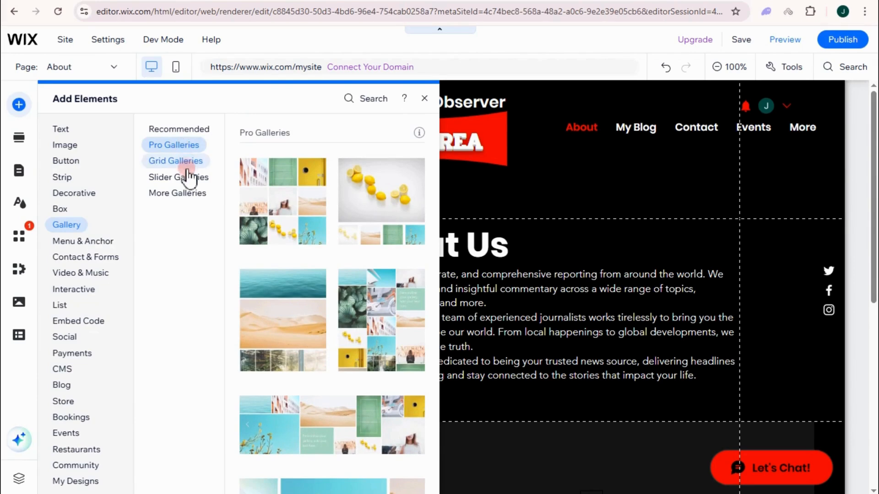
{"action": "left_click", "coordinate": [188, 177]}
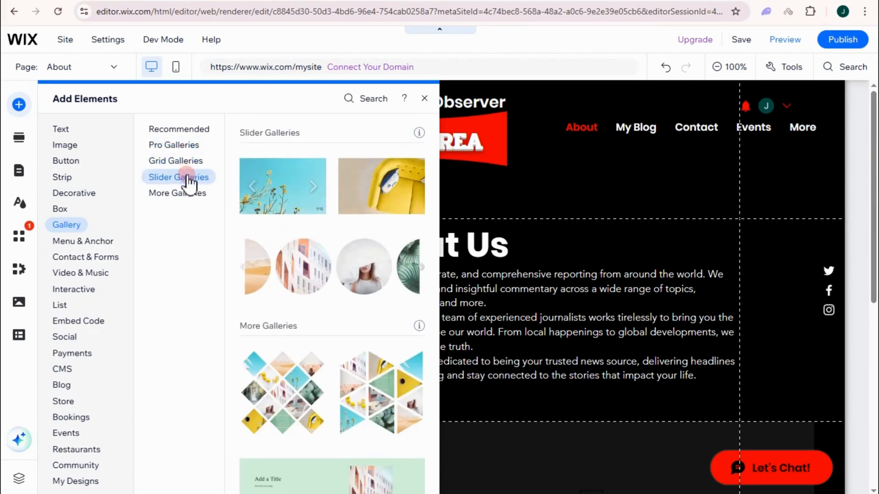
{"action": "left_click", "coordinate": [188, 192]}
{"action": "left_click", "coordinate": [185, 179]}
{"action": "left_click", "coordinate": [183, 145]}
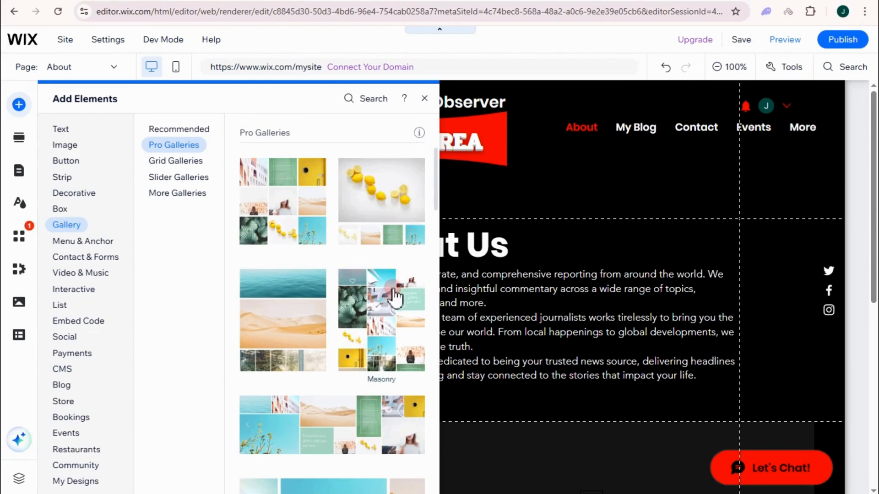
Add the pro gallery design with two sliding rows of square images to the About Us section.
{"action": "scroll", "coordinate": [394, 297], "scroll_direction": "down", "scroll_amount": 3}
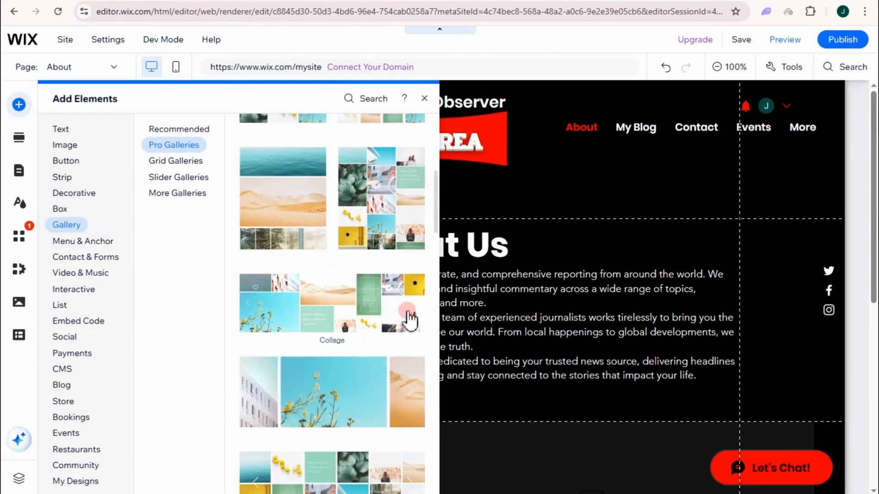
{"action": "scroll", "coordinate": [286, 204], "scroll_direction": "up", "scroll_amount": 3}
{"action": "scroll", "coordinate": [321, 366], "scroll_direction": "down", "scroll_amount": 3}
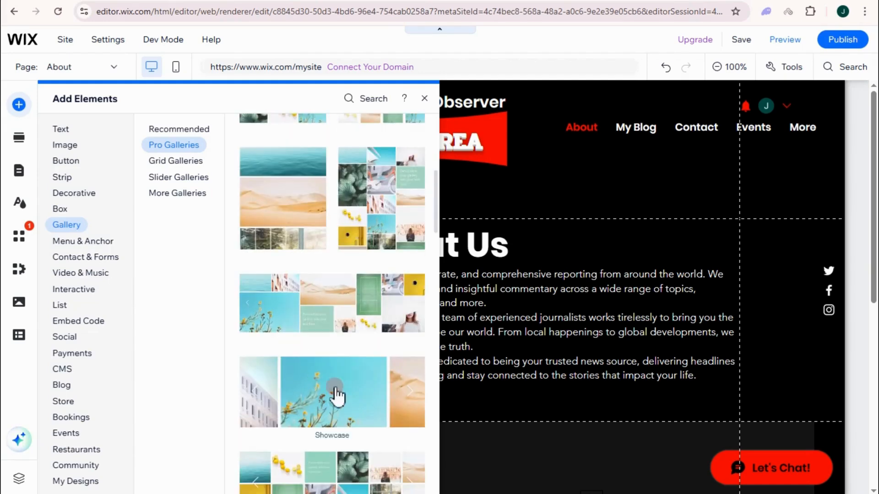
{"action": "scroll", "coordinate": [334, 389], "scroll_direction": "down", "scroll_amount": 4}
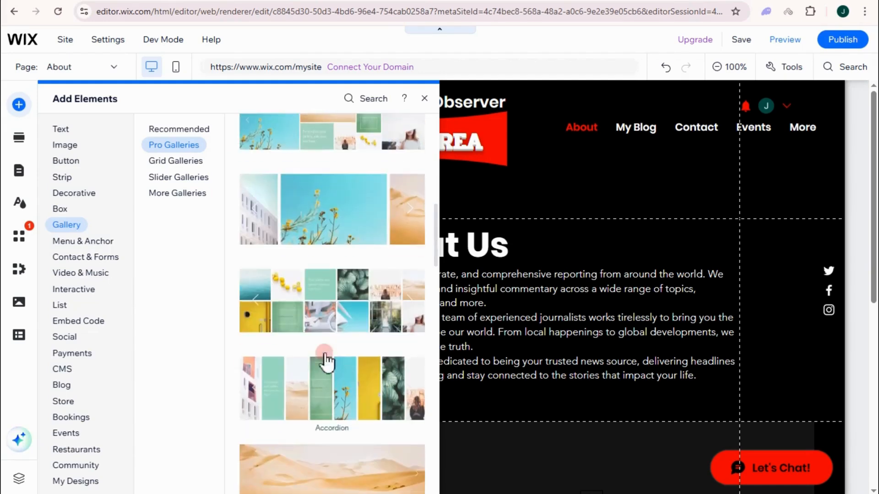
{"action": "left_click", "coordinate": [375, 306]}
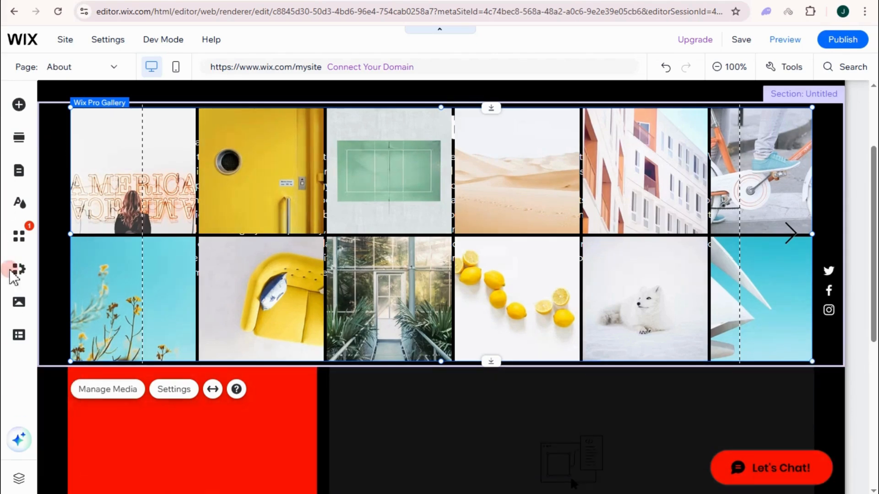
{"action": "left_click", "coordinate": [19, 106]}
{"action": "left_click_drag", "start_coordinate": [273, 120], "coordinate": [499, 158]}
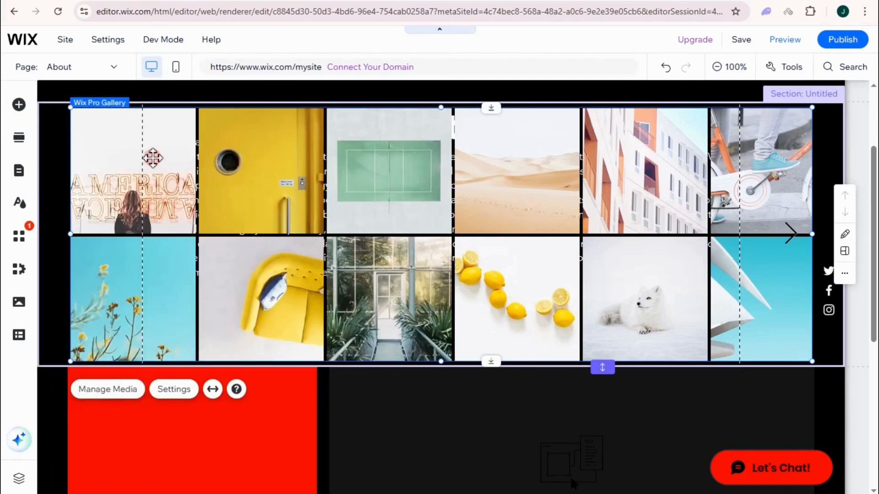
Open the added gallery's media for managing its images.
{"action": "double_click", "coordinate": [126, 179]}
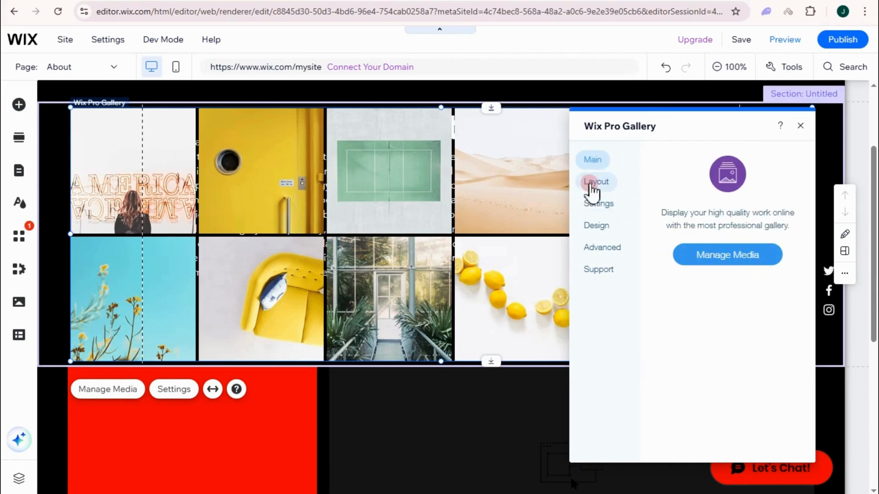
{"action": "left_click", "coordinate": [722, 256]}
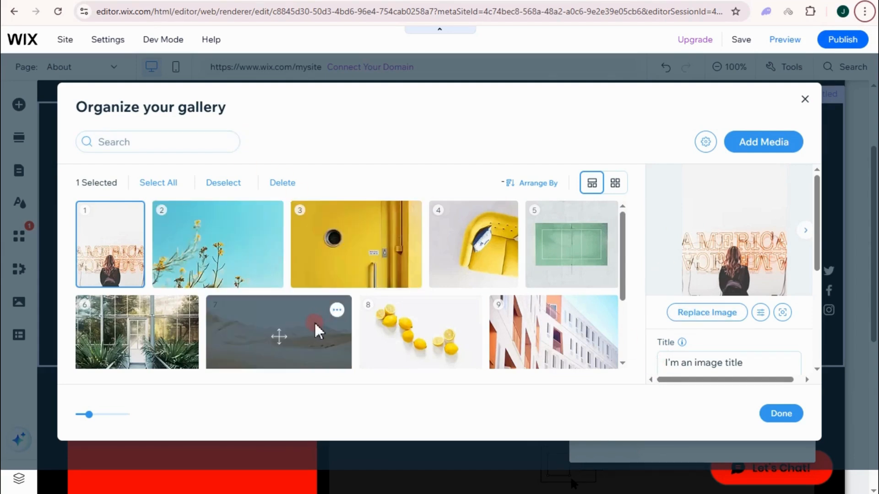
{"action": "left_click", "coordinate": [737, 157]}
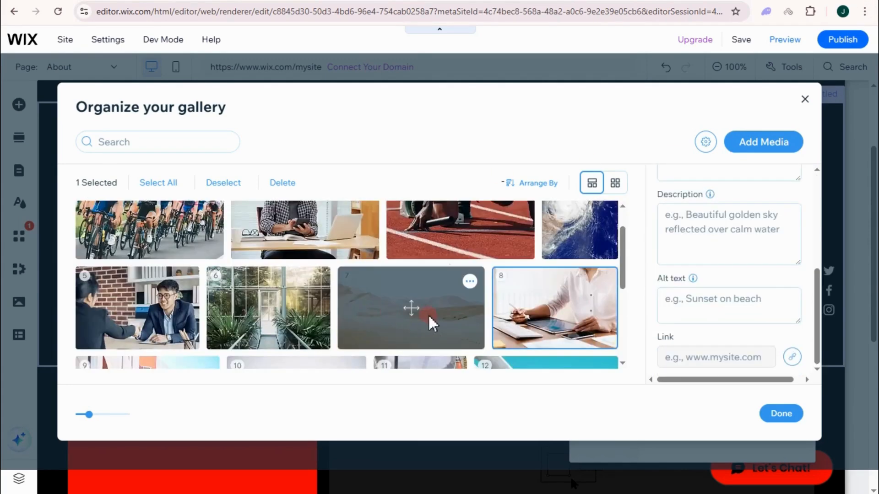
Look through the gallery's images to find the placeholders that still need replacing.
{"action": "scroll", "coordinate": [448, 320], "scroll_direction": "down", "scroll_amount": 3}
{"action": "scroll", "coordinate": [460, 297], "scroll_direction": "up", "scroll_amount": 3}
{"action": "scroll", "coordinate": [465, 331], "scroll_direction": "down", "scroll_amount": 1}
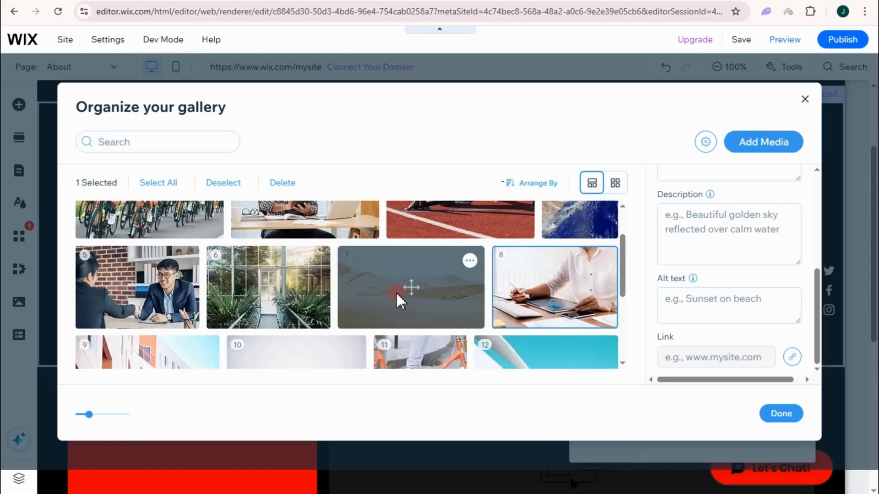
{"action": "left_click", "coordinate": [396, 292]}
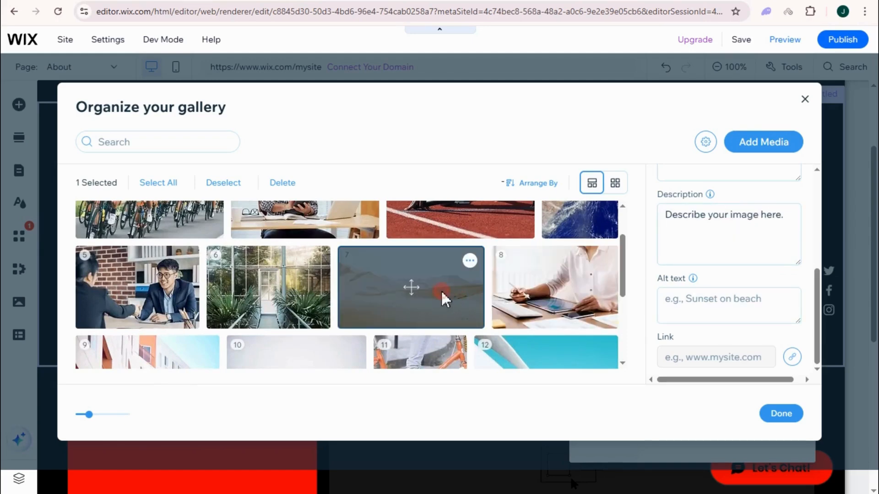
{"action": "scroll", "coordinate": [504, 298], "scroll_direction": "down", "scroll_amount": 3}
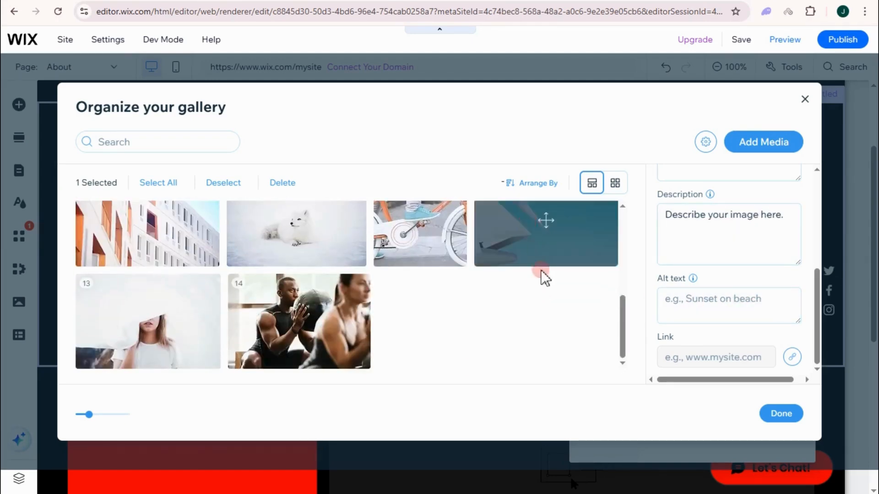
{"action": "scroll", "coordinate": [540, 270], "scroll_direction": "up", "scroll_amount": 3}
{"action": "left_click", "coordinate": [534, 276]}
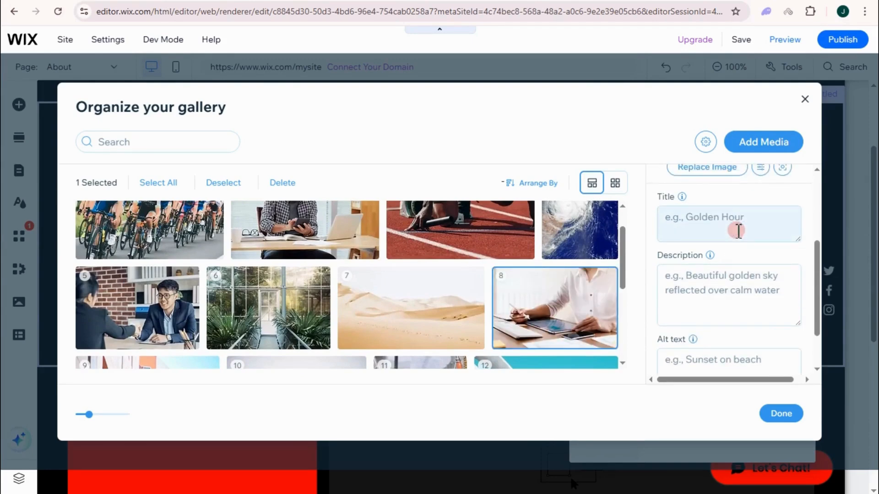
{"action": "left_click", "coordinate": [516, 306]}
Replace the seventh gallery image, the desert dunes, with a picture found by searching for "world", and finish managing the gallery.
{"action": "left_click", "coordinate": [404, 298]}
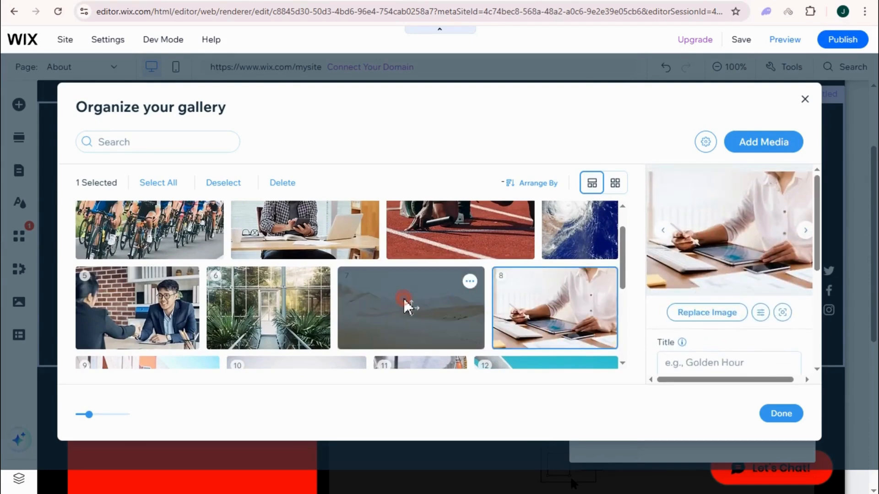
{"action": "left_click", "coordinate": [703, 314]}
{"action": "left_click", "coordinate": [286, 106]}
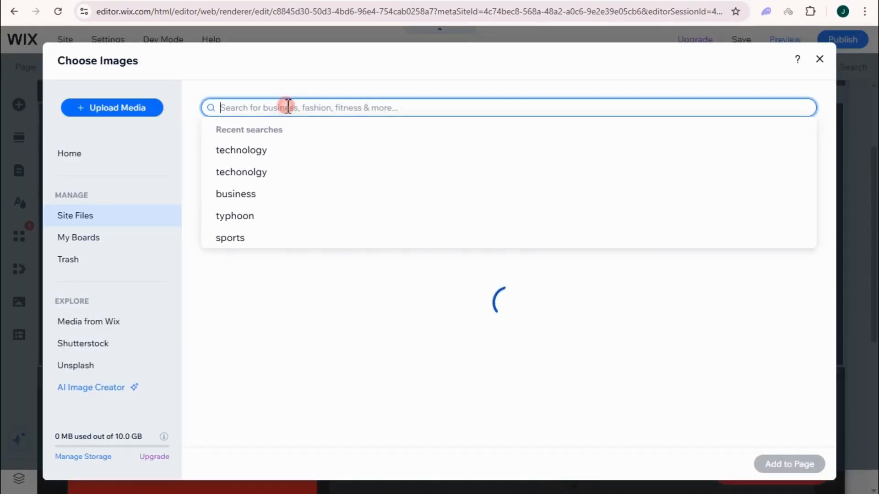
{"action": "type", "text": "world"}
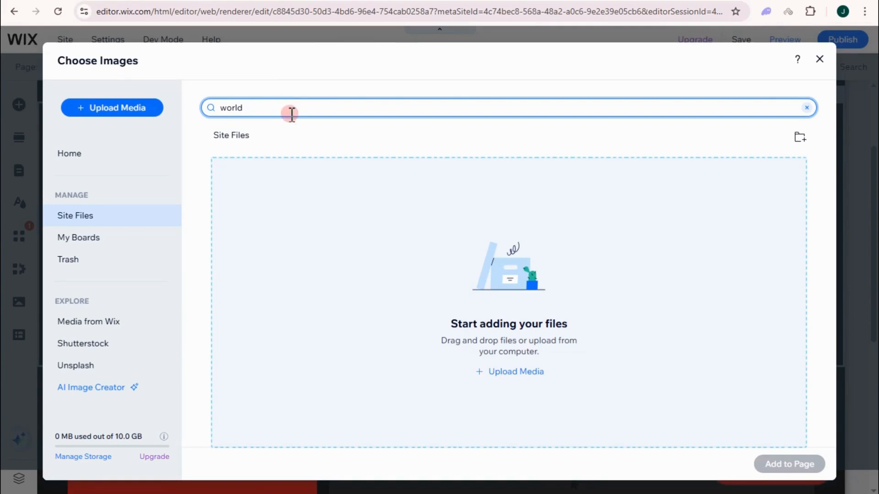
{"action": "key", "text": "Return"}
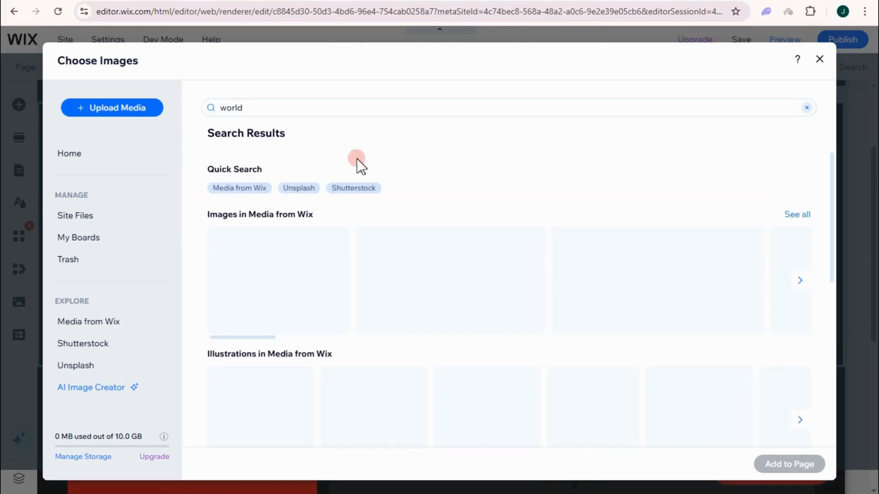
{"action": "left_click", "coordinate": [465, 268]}
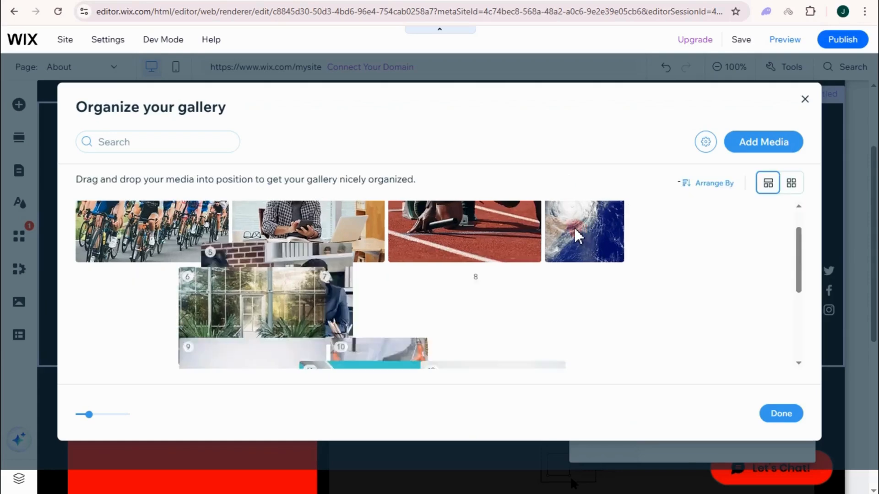
{"action": "left_click", "coordinate": [735, 431]}
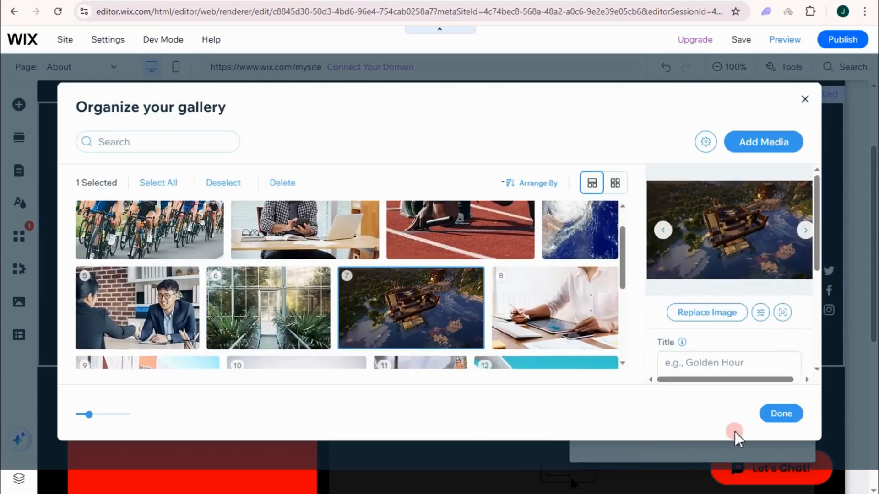
{"action": "left_click", "coordinate": [778, 415]}
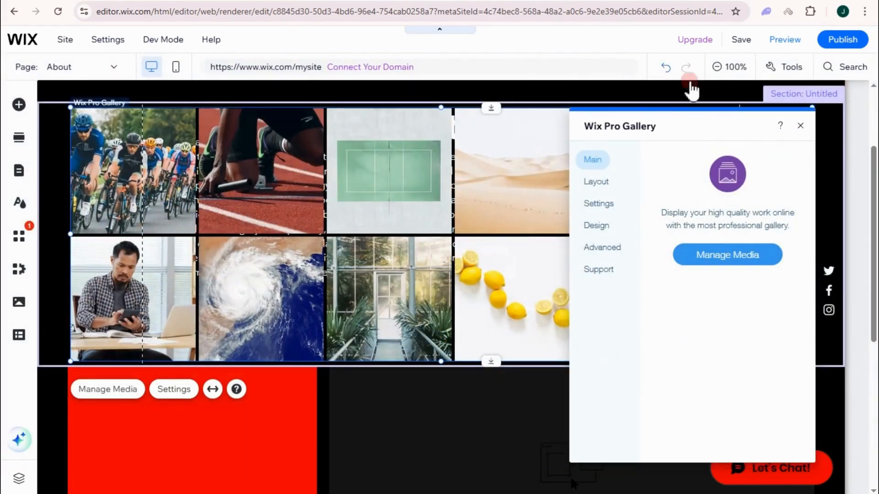
{"action": "left_click", "coordinate": [800, 126]}
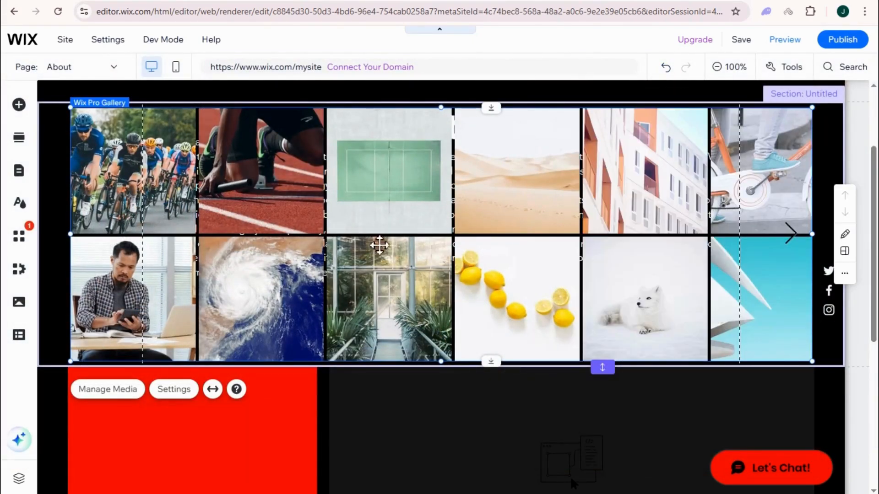
Move the gallery down below the About Us description, onto the red and dark strip of the footer.
{"action": "scroll", "coordinate": [520, 176], "scroll_direction": "up", "scroll_amount": 3}
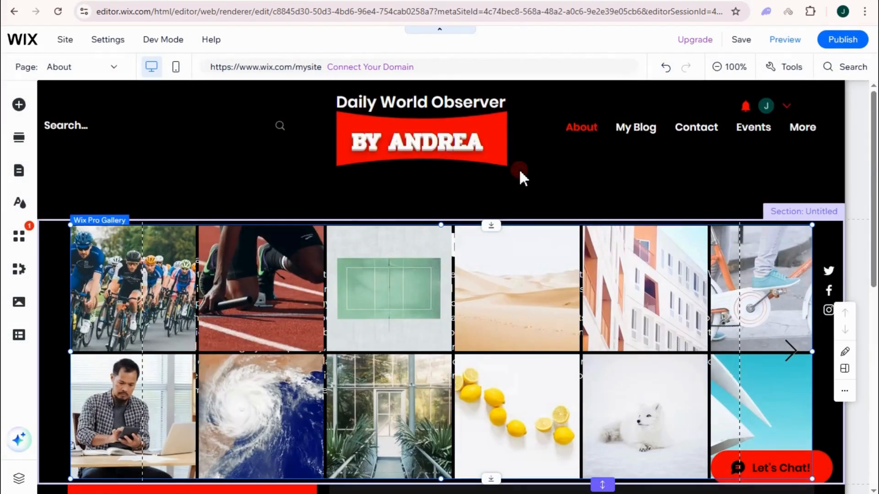
{"action": "scroll", "coordinate": [303, 293], "scroll_direction": "down", "scroll_amount": 1}
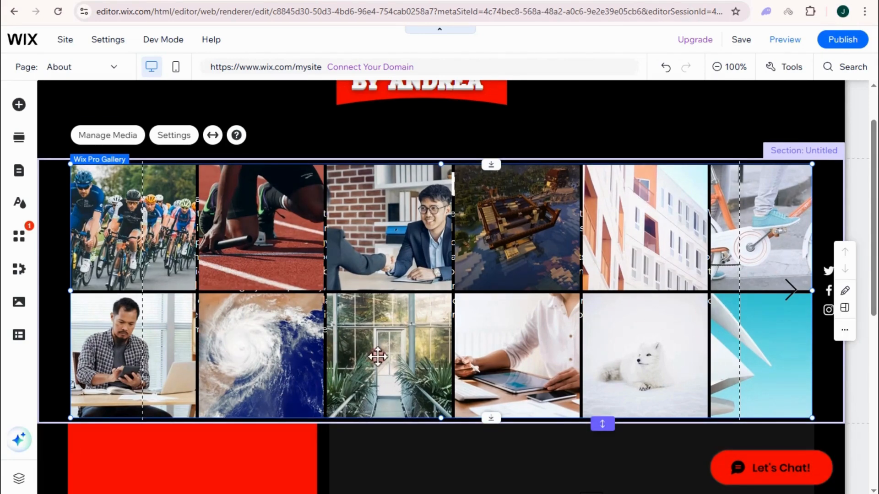
{"action": "scroll", "coordinate": [414, 371], "scroll_direction": "up", "scroll_amount": 1}
{"action": "scroll", "coordinate": [442, 369], "scroll_direction": "down", "scroll_amount": 4}
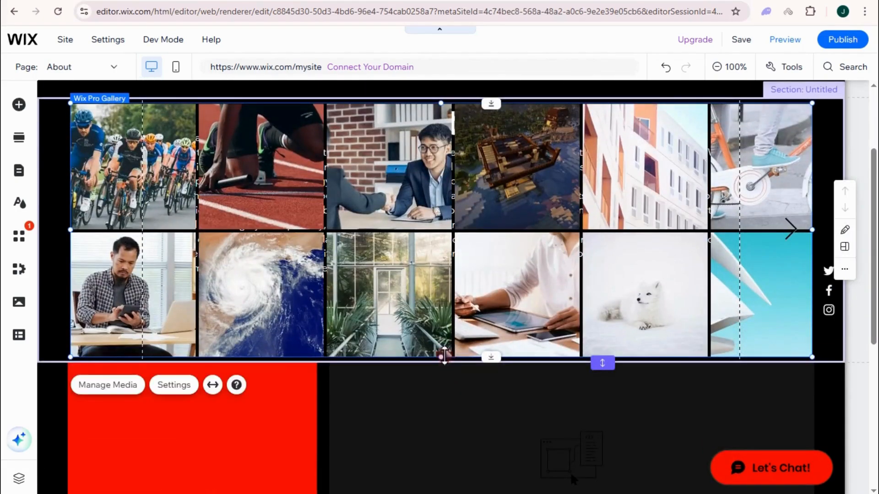
{"action": "scroll", "coordinate": [566, 275], "scroll_direction": "down", "scroll_amount": 2}
{"action": "scroll", "coordinate": [451, 278], "scroll_direction": "up", "scroll_amount": 4}
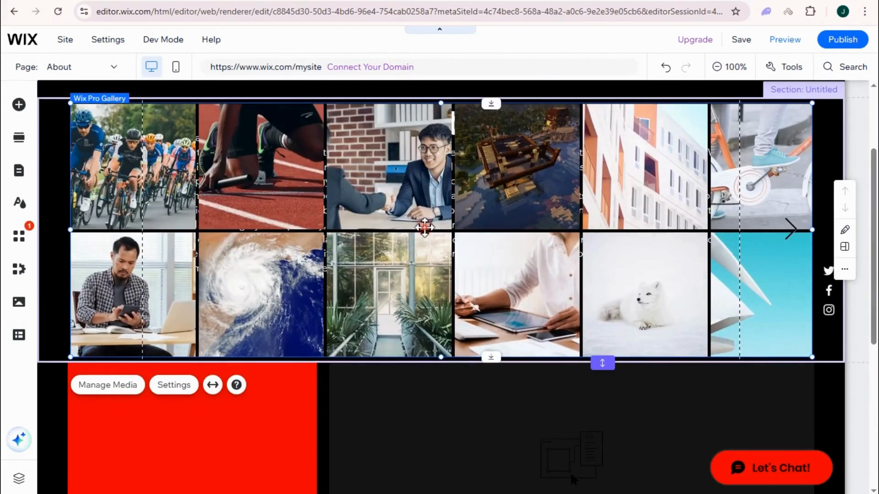
{"action": "left_click_drag", "start_coordinate": [426, 231], "coordinate": [425, 293]}
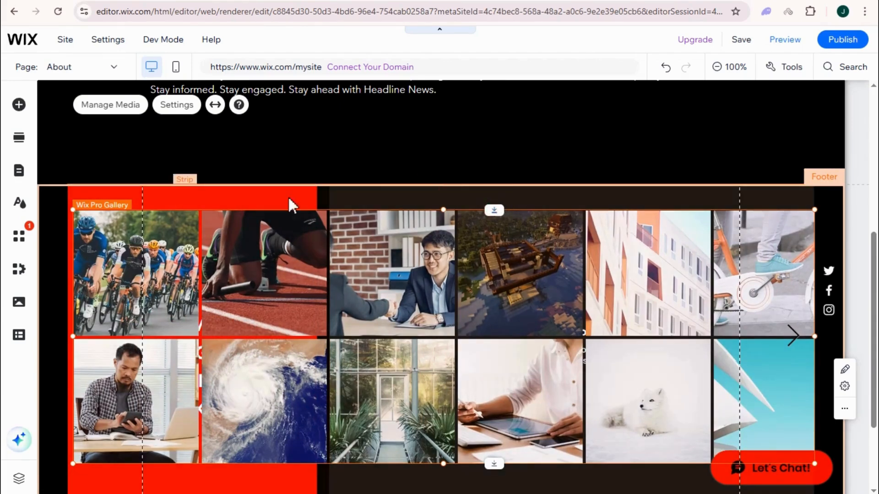
{"action": "left_click", "coordinate": [371, 191]}
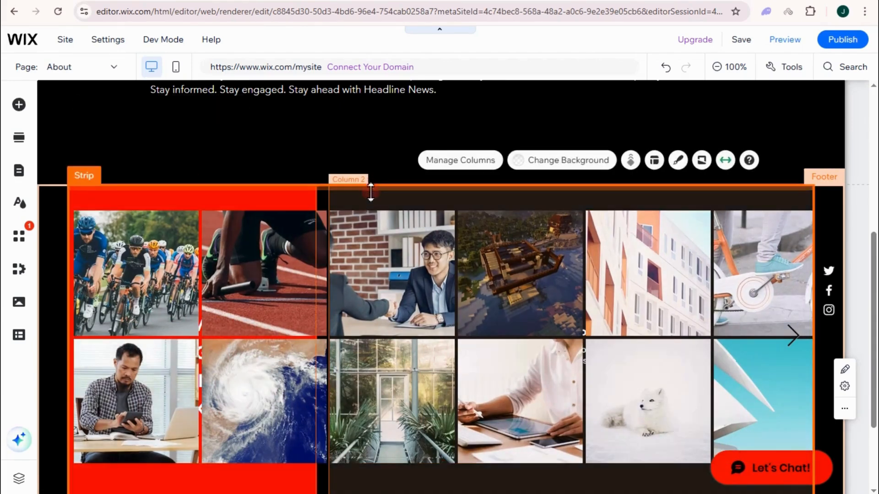
{"action": "left_click", "coordinate": [69, 240]}
{"action": "scroll", "coordinate": [439, 275], "scroll_direction": "up", "scroll_amount": 8}
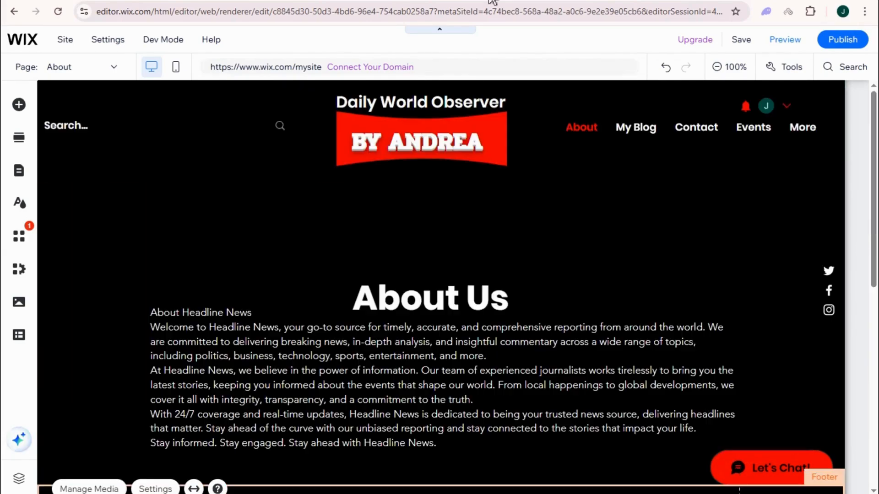
Clear the existing elements out of the footer at the end of the About page.
{"action": "scroll", "coordinate": [467, 229], "scroll_direction": "down", "scroll_amount": 9}
{"action": "scroll", "coordinate": [467, 229], "scroll_direction": "up", "scroll_amount": 3}
{"action": "scroll", "coordinate": [467, 229], "scroll_direction": "down", "scroll_amount": 5}
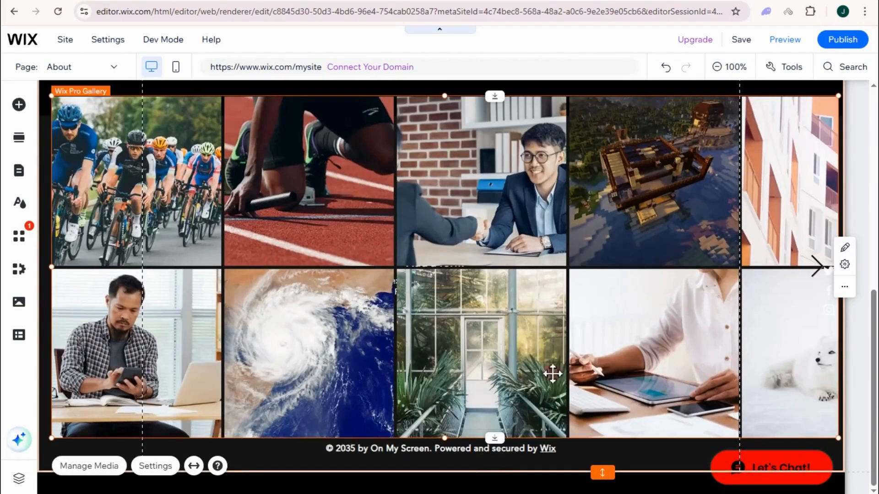
{"action": "scroll", "coordinate": [480, 462], "scroll_direction": "up", "scroll_amount": 1}
{"action": "scroll", "coordinate": [480, 462], "scroll_direction": "down", "scroll_amount": 1}
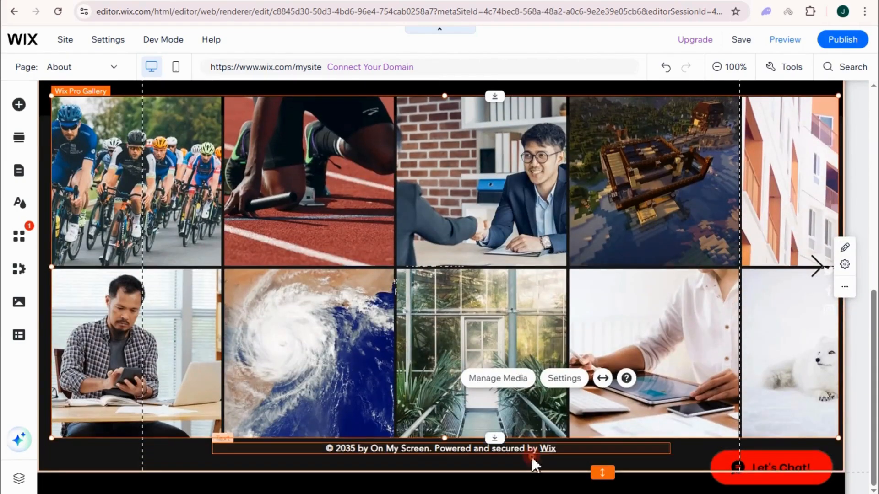
{"action": "left_click", "coordinate": [533, 464]}
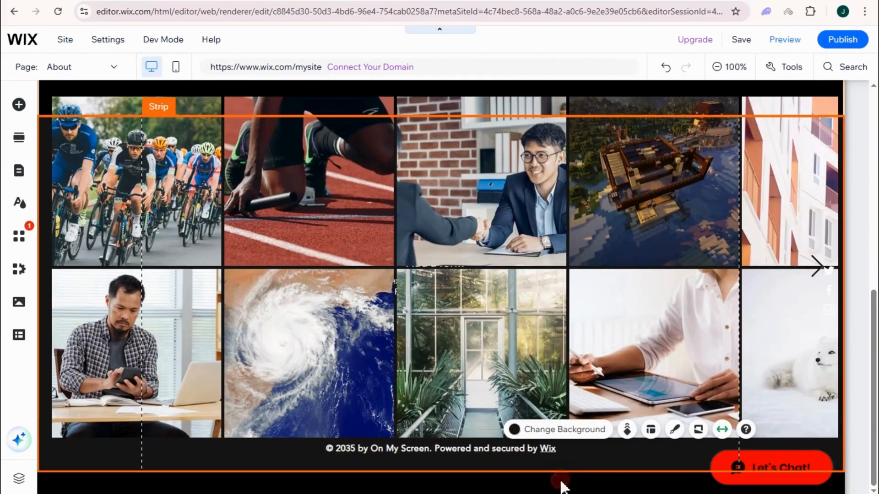
{"action": "scroll", "coordinate": [471, 221], "scroll_direction": "up", "scroll_amount": 3}
{"action": "scroll", "coordinate": [320, 230], "scroll_direction": "down", "scroll_amount": 3}
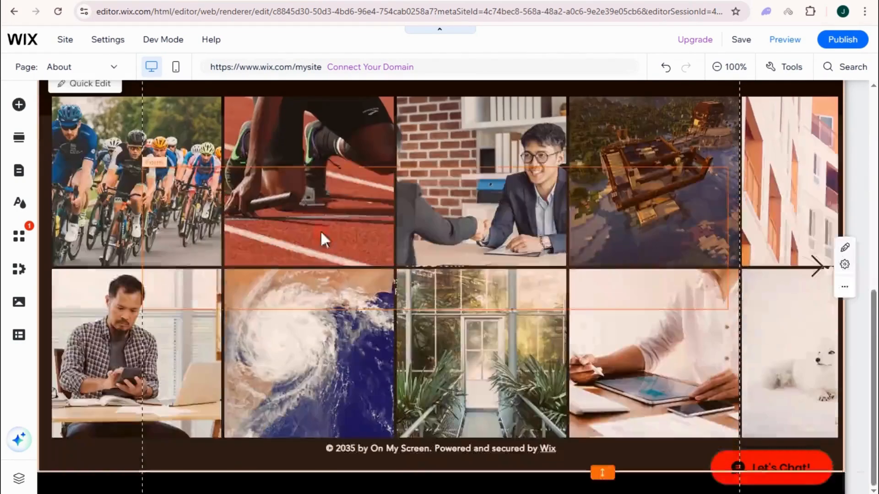
{"action": "left_click", "coordinate": [378, 344]}
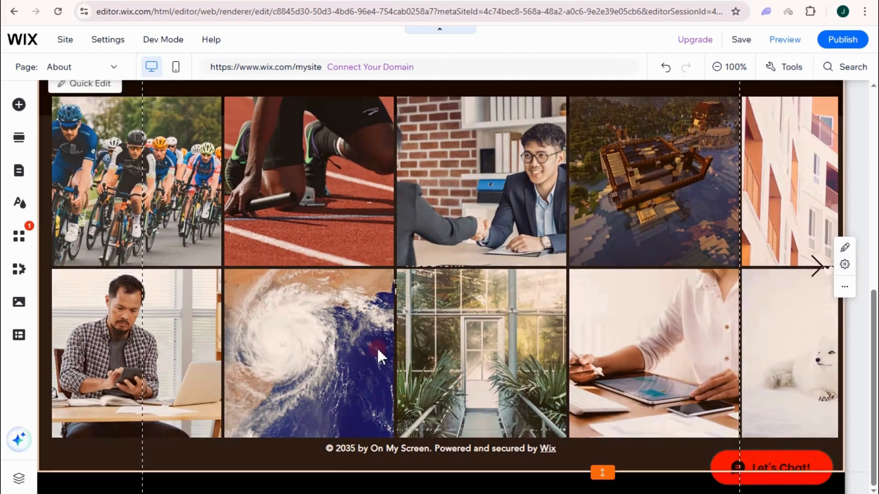
{"action": "key", "text": "Delete"}
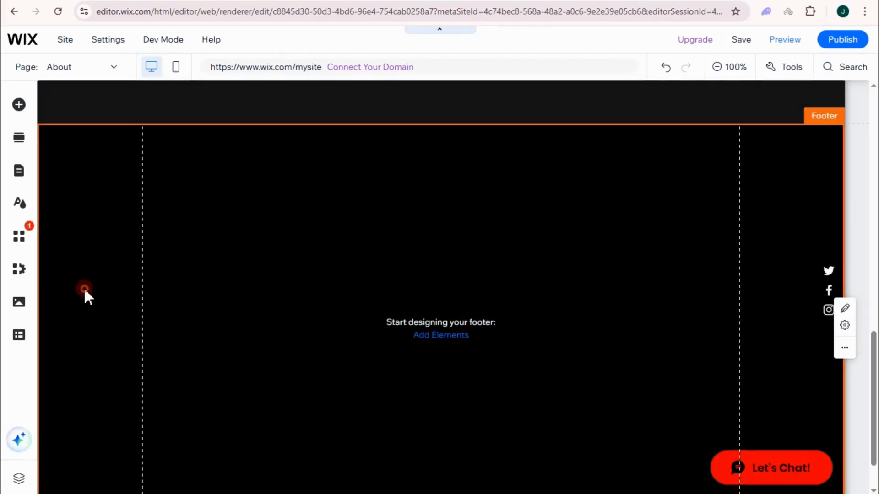
{"action": "left_click", "coordinate": [85, 290]}
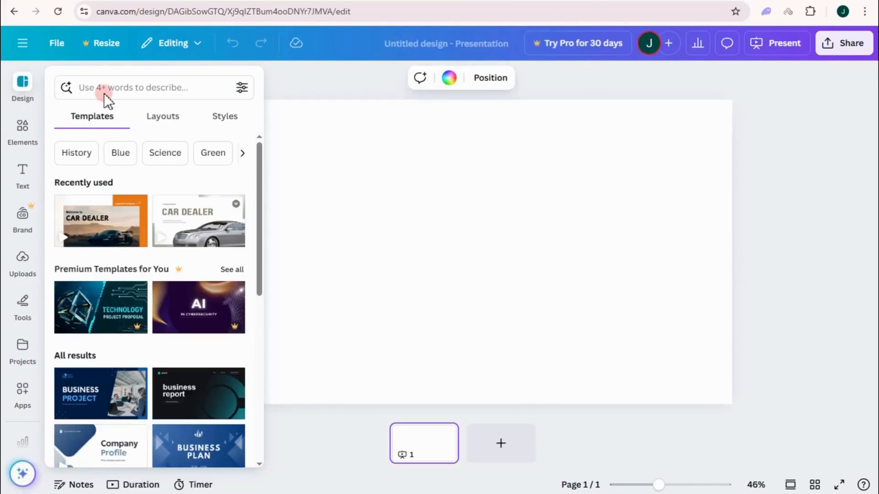
Switch to the blank Canva presentation and search its templates for "news", browsing the designs for a suitable one.
{"action": "left_click", "coordinate": [120, 88]}
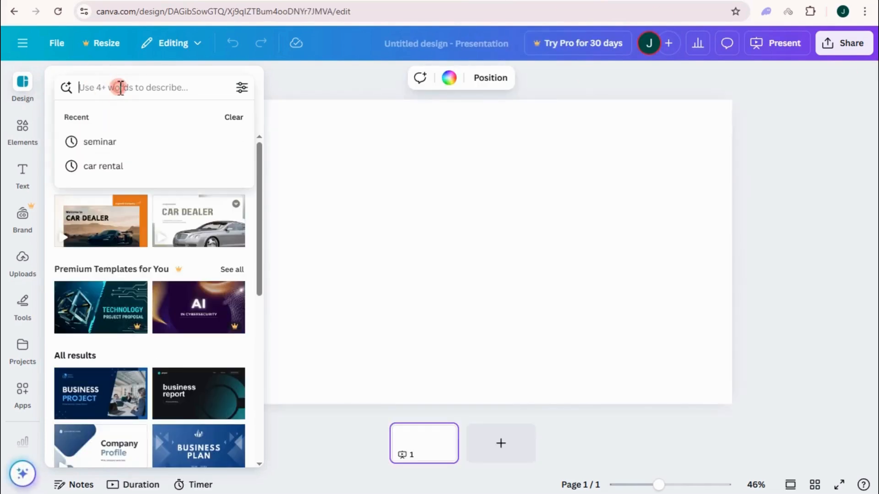
{"action": "type", "text": "news"}
{"action": "key", "text": "Return"}
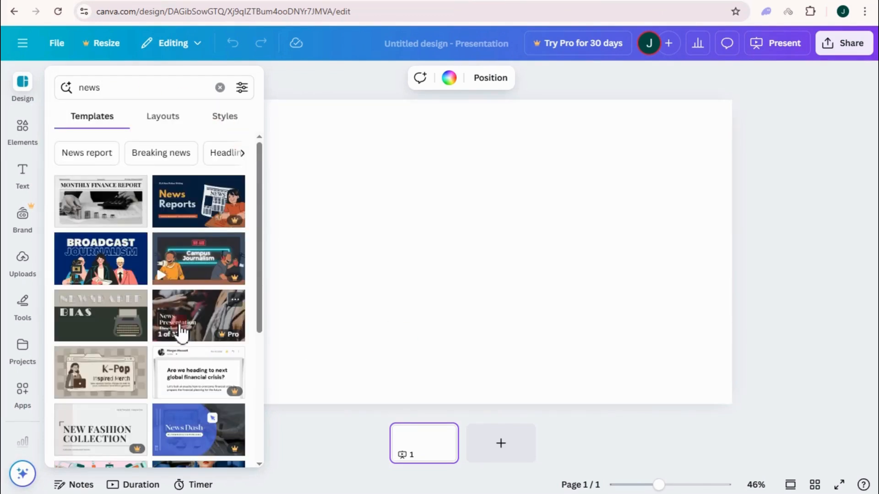
{"action": "scroll", "coordinate": [174, 331], "scroll_direction": "down", "scroll_amount": 1}
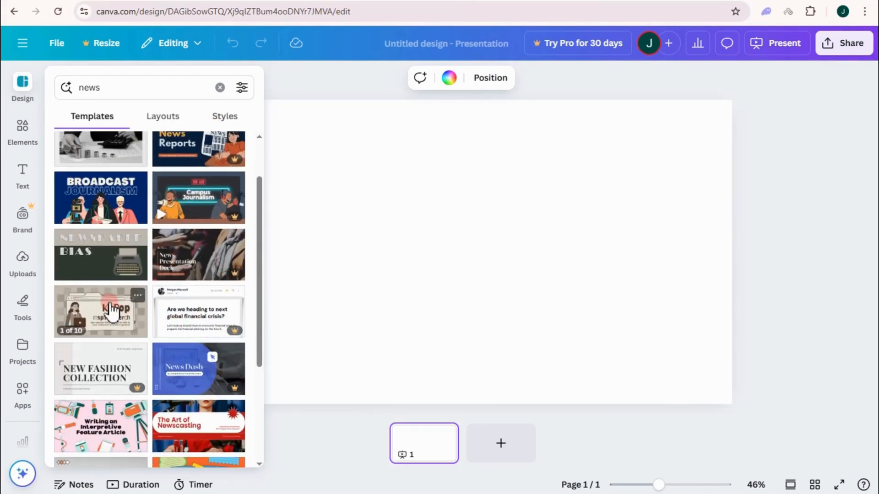
{"action": "scroll", "coordinate": [112, 313], "scroll_direction": "up", "scroll_amount": 1}
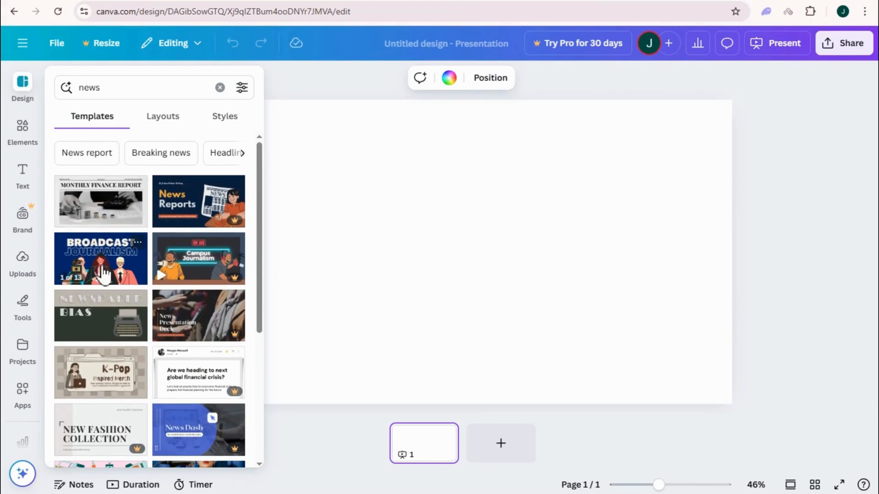
{"action": "scroll", "coordinate": [120, 311], "scroll_direction": "down", "scroll_amount": 3}
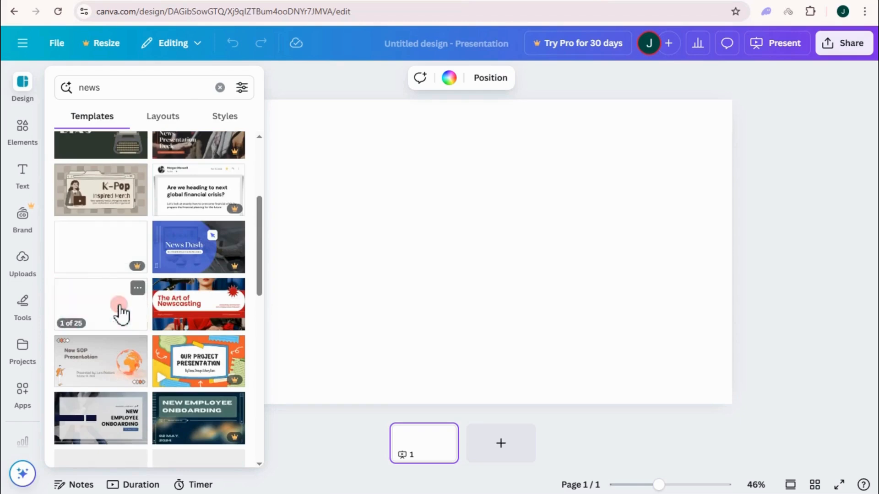
{"action": "scroll", "coordinate": [110, 279], "scroll_direction": "up", "scroll_amount": 1}
{"action": "scroll", "coordinate": [108, 275], "scroll_direction": "down", "scroll_amount": 1}
{"action": "scroll", "coordinate": [108, 265], "scroll_direction": "up", "scroll_amount": 3}
Apply the cover page of the Blue and White Bold English Broadcast Journalism Presentation template to the blank page.
{"action": "left_click", "coordinate": [106, 261]}
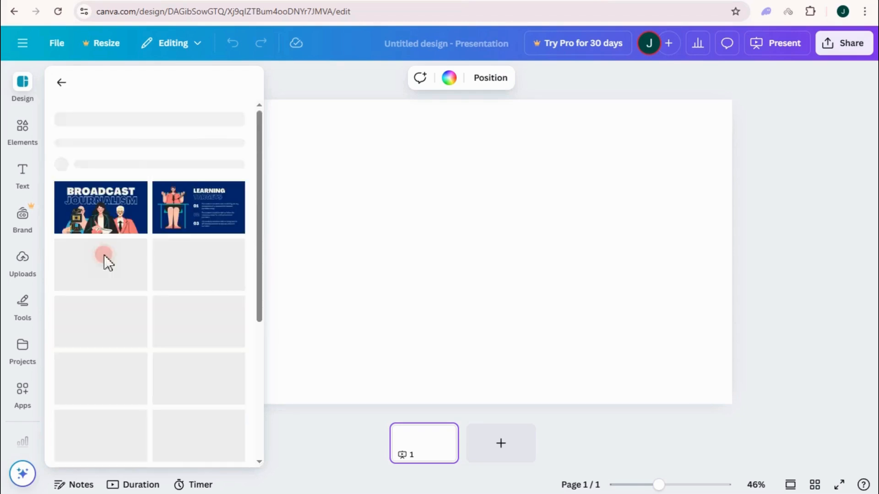
{"action": "left_click", "coordinate": [269, 195]}
{"action": "left_click", "coordinate": [281, 296]}
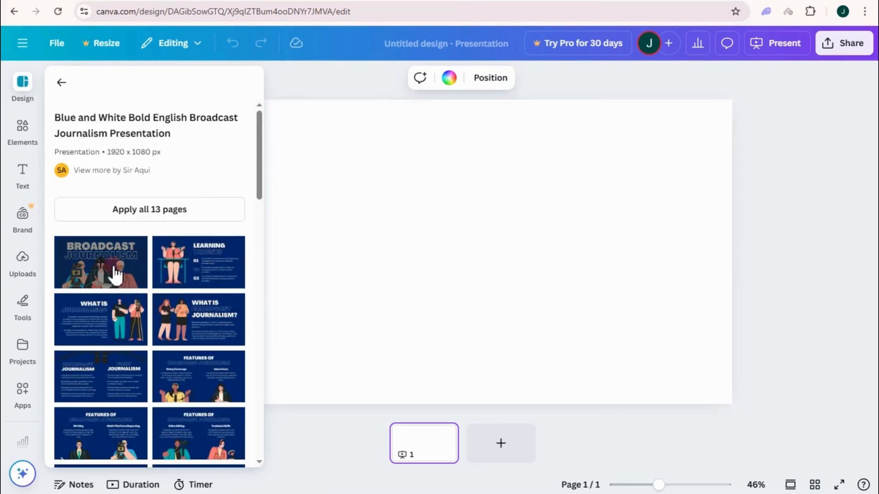
{"action": "left_click", "coordinate": [126, 288]}
{"action": "left_click", "coordinate": [815, 279]}
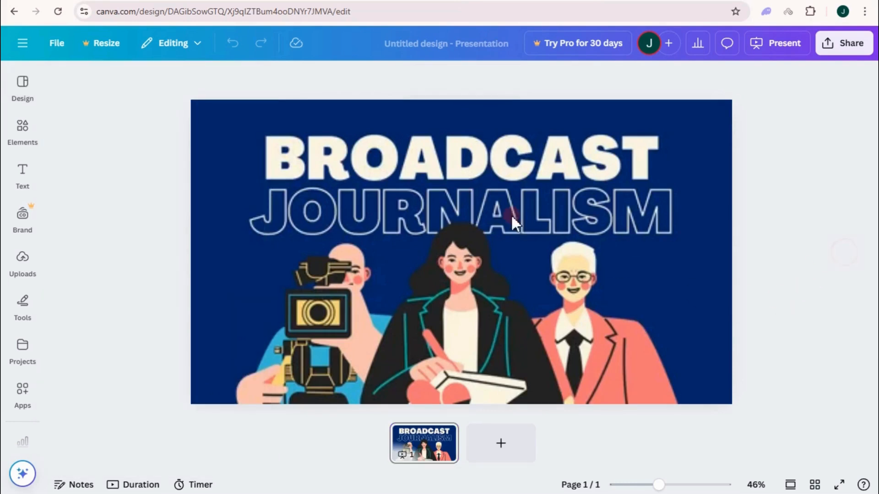
Replace the "BROADCAST" title text with "DAILY WORLD OBSERVER".
{"action": "left_click", "coordinate": [415, 155]}
{"action": "left_click", "coordinate": [415, 156]}
{"action": "double_click", "coordinate": [413, 150]}
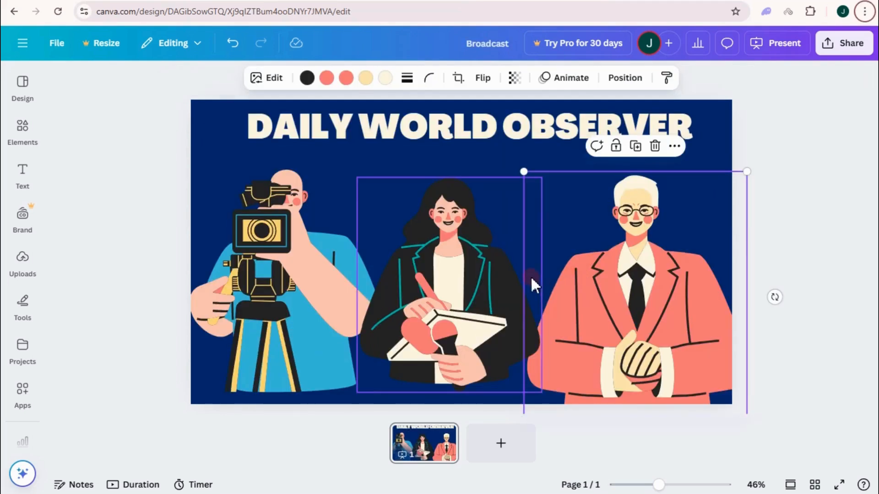
Delete the three illustrated journalists from the page, leaving the title on the blue background.
{"action": "left_click", "coordinate": [641, 279]}
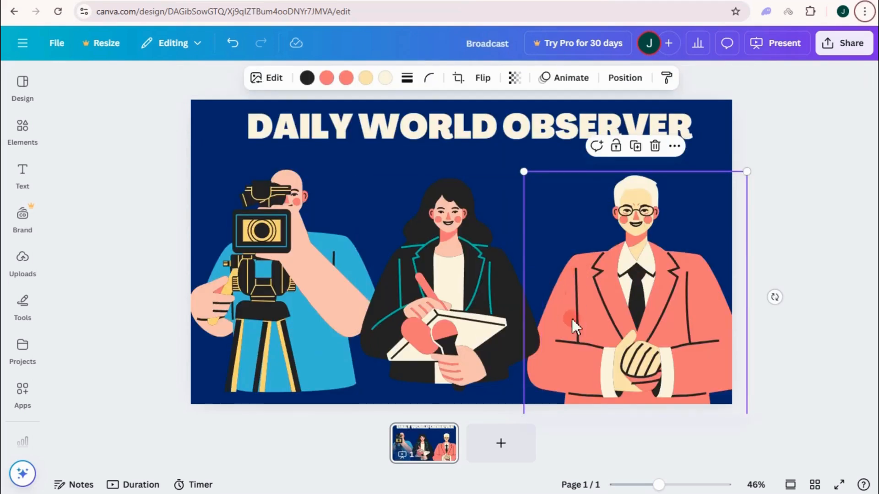
{"action": "key", "text": "Delete"}
{"action": "left_click", "coordinate": [481, 281]}
{"action": "key", "text": "Delete"}
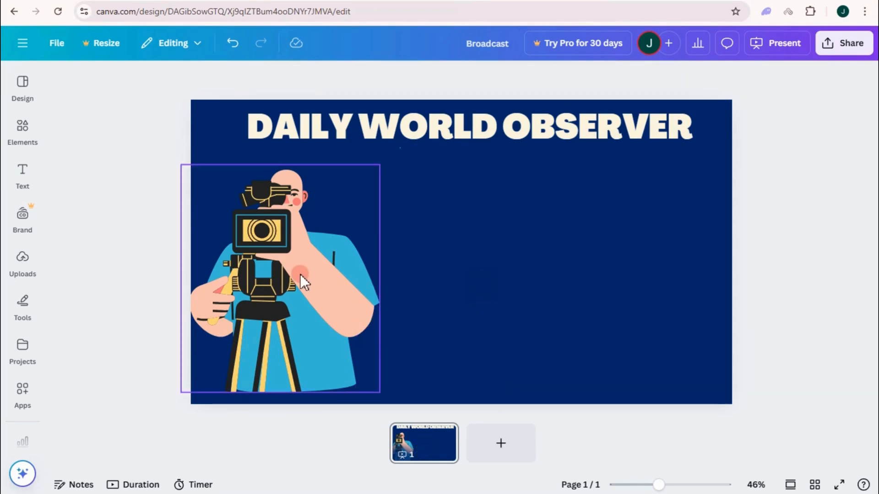
{"action": "left_click", "coordinate": [300, 273]}
{"action": "key", "text": "Delete"}
Add a square shape, enlarge it into a tall cream panel, and lay out three such panels side by side below the title.
{"action": "left_click", "coordinate": [22, 133]}
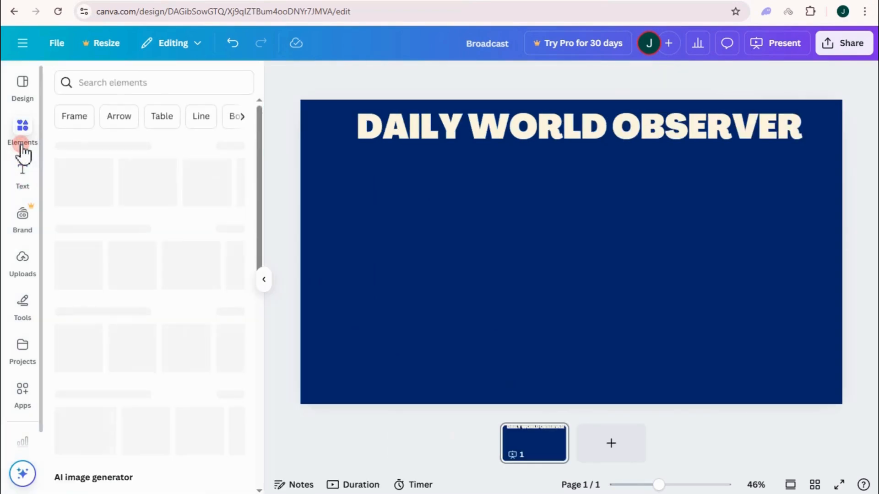
{"action": "left_click", "coordinate": [77, 255]}
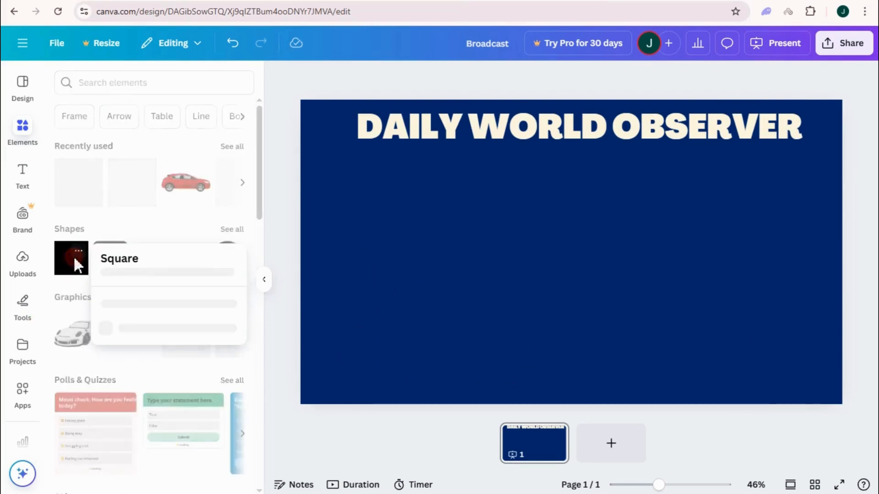
{"action": "left_click_drag", "start_coordinate": [141, 248], "coordinate": [379, 251]}
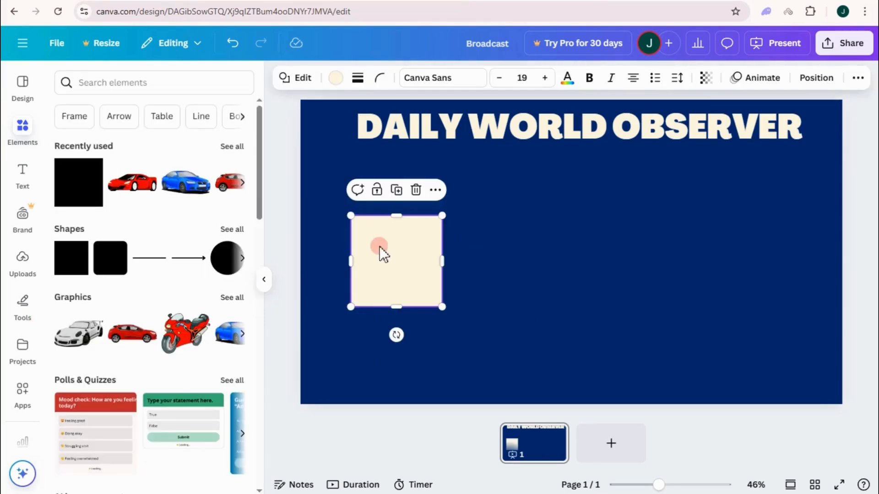
{"action": "left_click_drag", "start_coordinate": [350, 307], "coordinate": [317, 353]}
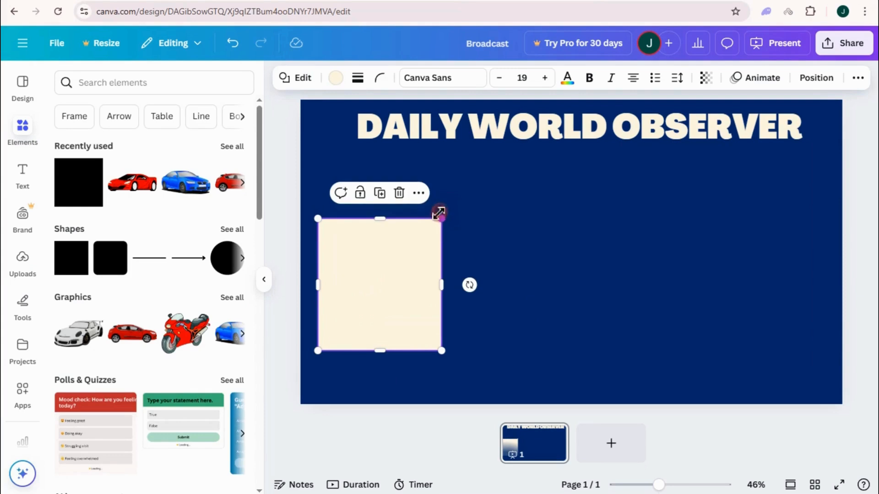
{"action": "left_click_drag", "start_coordinate": [441, 212], "coordinate": [502, 157]}
{"action": "left_click_drag", "start_coordinate": [449, 200], "coordinate": [743, 263]}
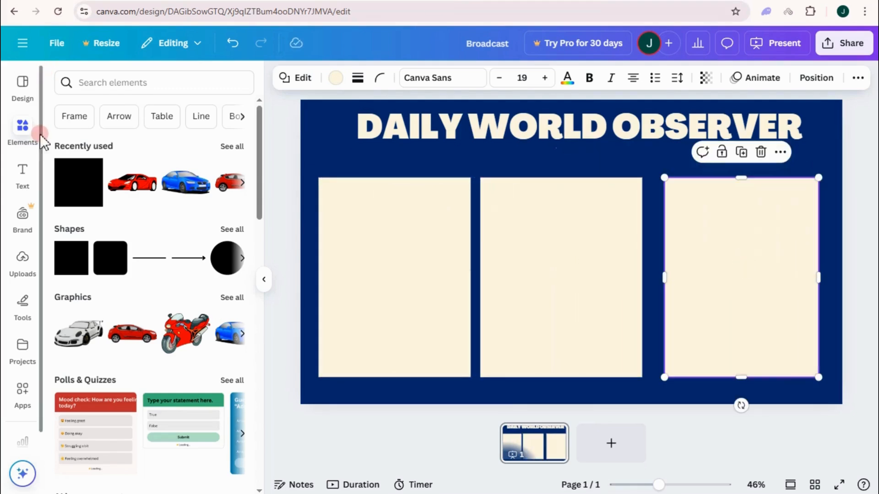
Head the three panels "Sports / Entertainment", "Environment / Climate" and "Business / Trade", and give the headings the Lift effect at intensity 100.
{"action": "left_click", "coordinate": [25, 183]}
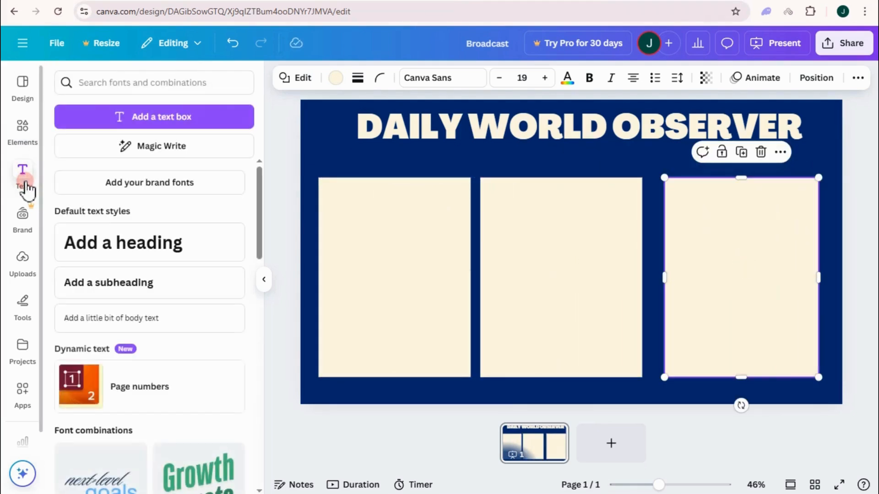
{"action": "left_click", "coordinate": [151, 120]}
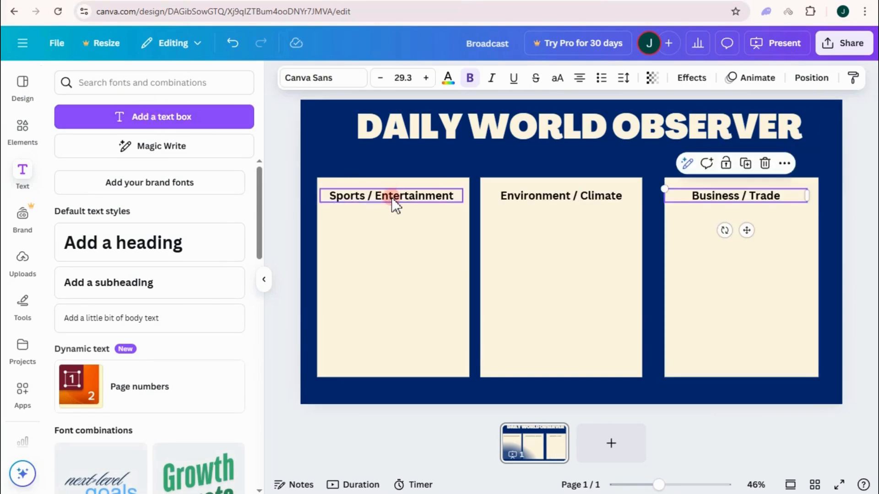
{"action": "left_click", "coordinate": [394, 205]}
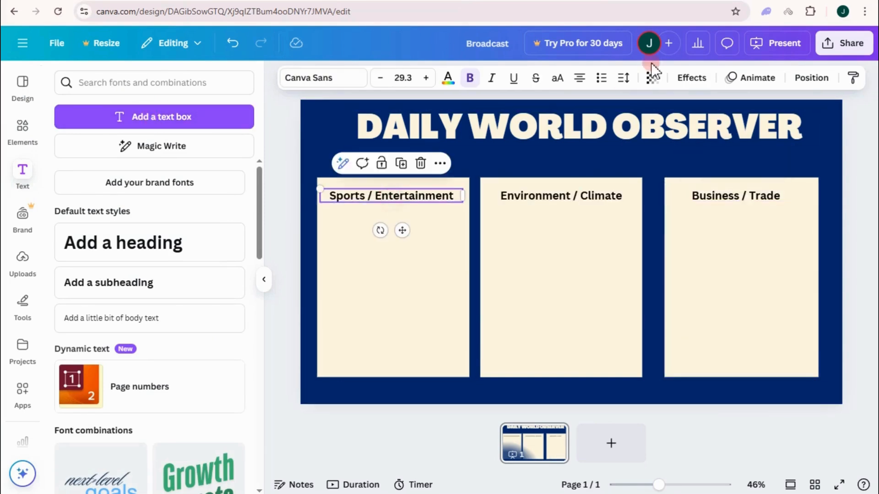
{"action": "left_click", "coordinate": [691, 78]}
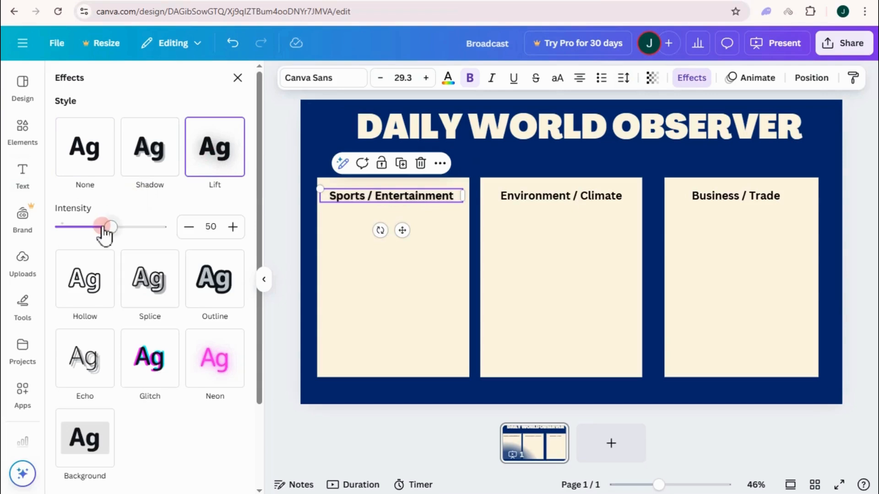
{"action": "left_click_drag", "start_coordinate": [111, 227], "coordinate": [290, 231]}
{"action": "left_click", "coordinate": [569, 200]}
{"action": "left_click", "coordinate": [224, 167]}
{"action": "left_click", "coordinate": [693, 201]}
{"action": "left_click", "coordinate": [208, 171]}
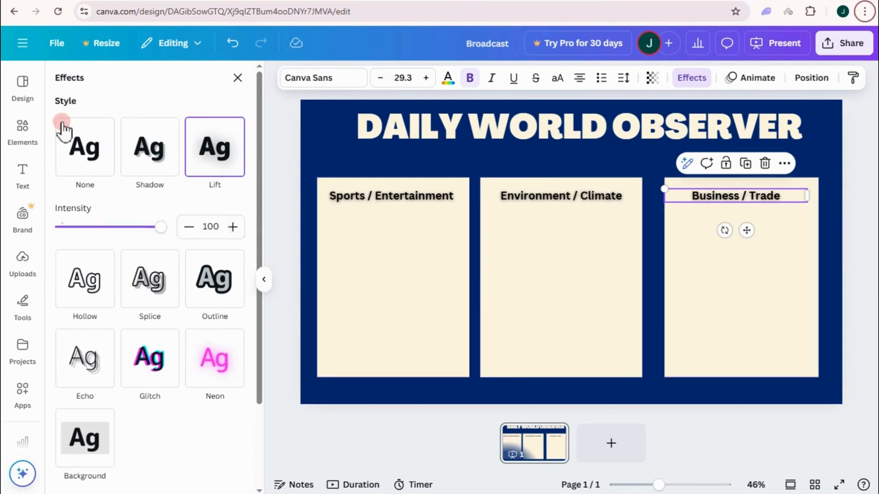
Search the elements for "Sports / Entertainment", reusing the first panel's heading text as the search term.
{"action": "left_click", "coordinate": [23, 131]}
{"action": "left_click", "coordinate": [112, 82]}
{"action": "left_click", "coordinate": [386, 200]}
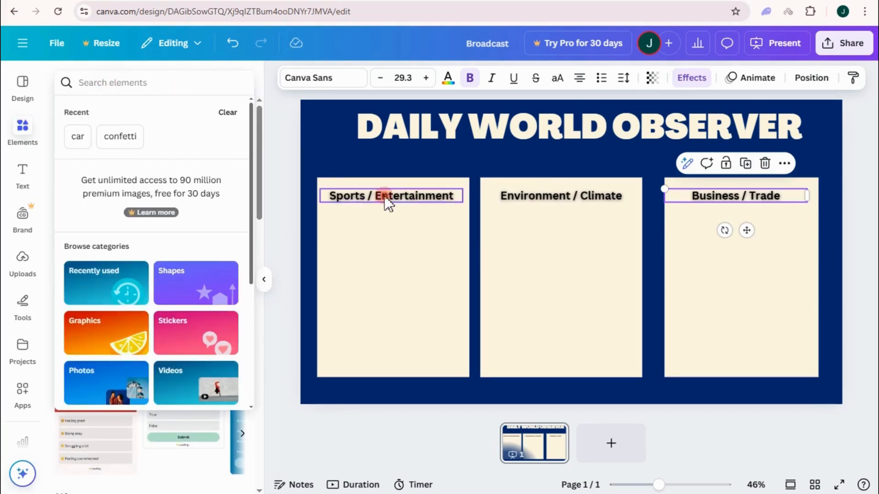
{"action": "left_click", "coordinate": [386, 198]}
{"action": "key", "text": "ctrl+c"}
{"action": "left_click", "coordinate": [156, 82]}
{"action": "key", "text": "ctrl+v"}
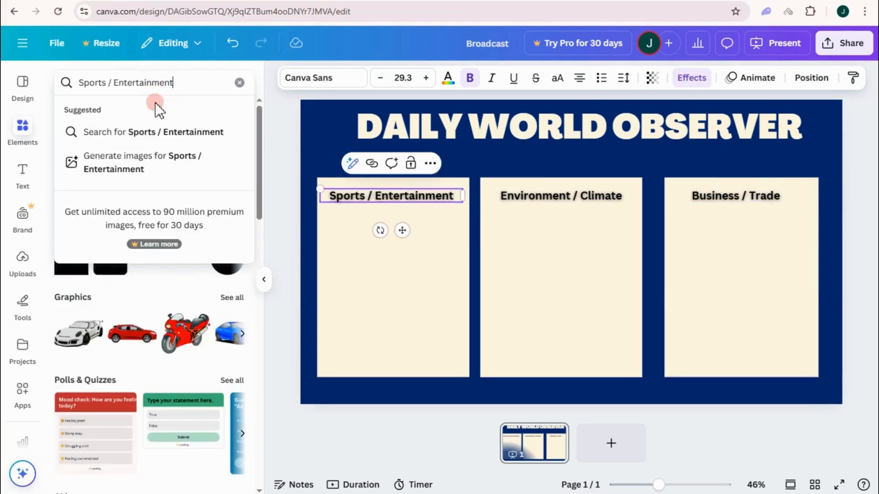
{"action": "key", "text": "Return"}
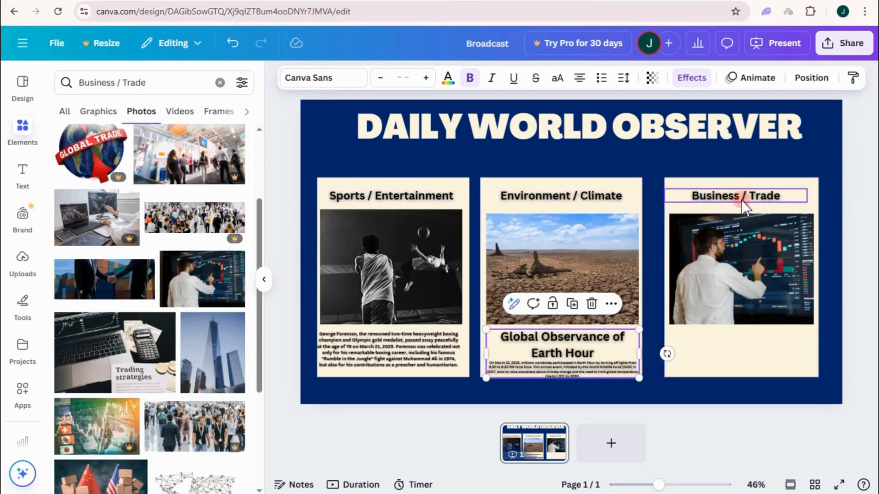
Duplicate the "Business / Trade" heading below that panel's photo and replace its text with the copied "UK Negotiates Trade Deal with US to Avoid Tariffs" article.
{"action": "left_click", "coordinate": [742, 203]}
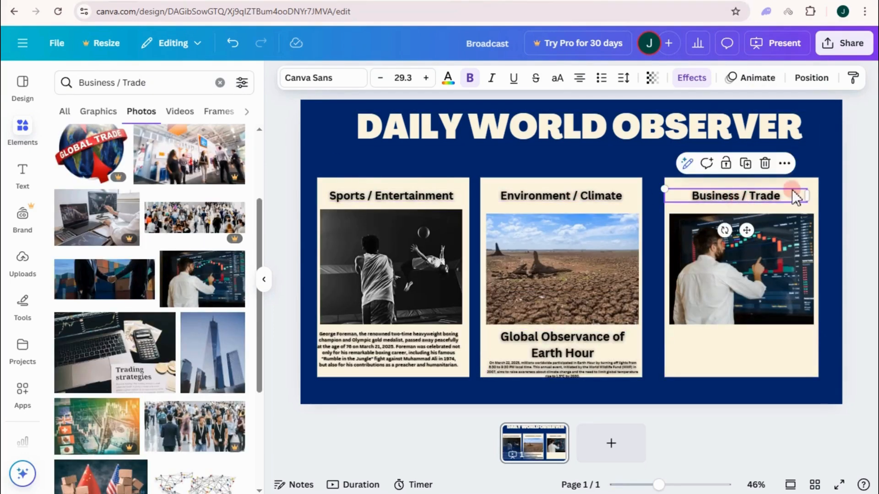
{"action": "left_click", "coordinate": [784, 164]}
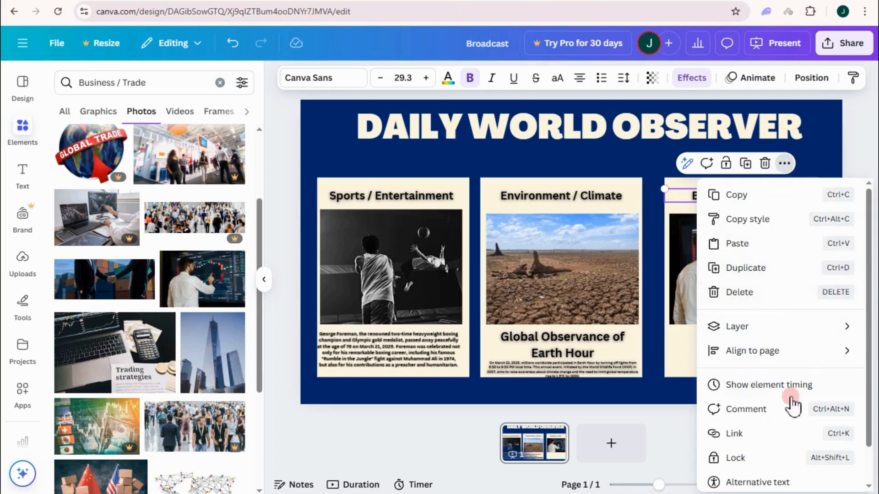
{"action": "left_click", "coordinate": [743, 270]}
{"action": "left_click_drag", "start_coordinate": [728, 200], "coordinate": [728, 350]}
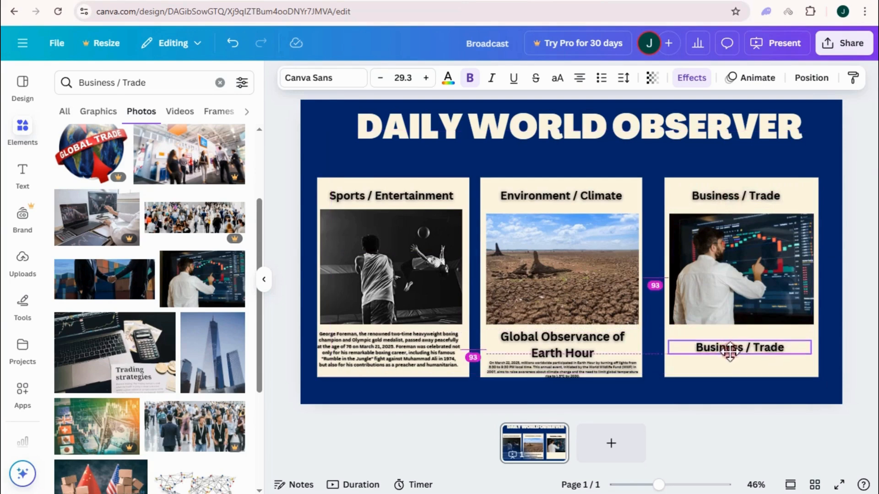
{"action": "double_click", "coordinate": [731, 350]}
{"action": "key", "text": "ctrl+v"}
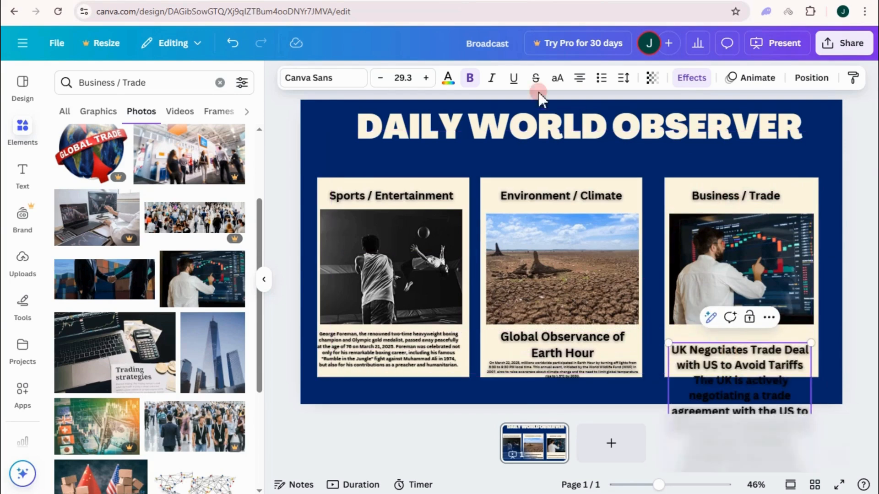
Reduce the UK trade deal article's body text to size 8.3 and move the text block up directly beneath the Business / Trade photo.
{"action": "left_click", "coordinate": [381, 77]}
{"action": "left_click", "coordinate": [381, 78]}
{"action": "left_click", "coordinate": [381, 78]}
{"action": "left_click", "coordinate": [381, 78]}
{"action": "left_click", "coordinate": [381, 78]}
{"action": "left_click", "coordinate": [381, 78]}
{"action": "left_click", "coordinate": [381, 78]}
{"action": "left_click", "coordinate": [381, 78]}
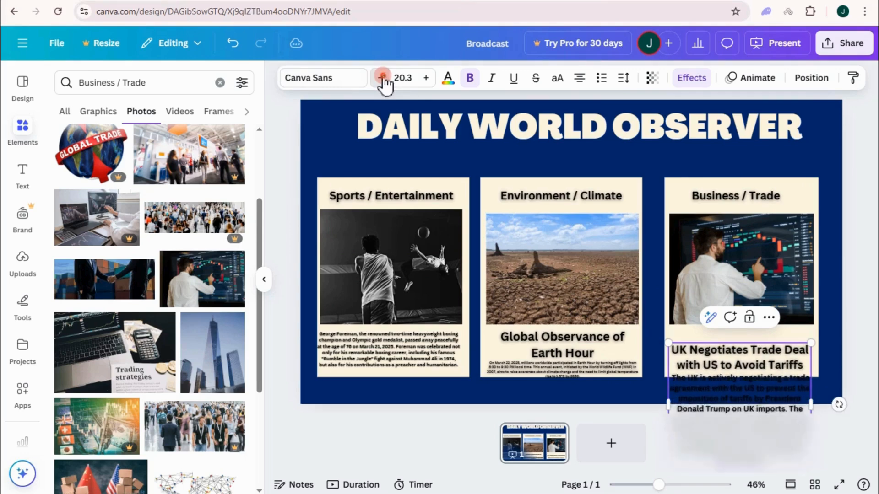
{"action": "left_click", "coordinate": [382, 77]}
{"action": "left_click", "coordinate": [382, 78]}
{"action": "left_click", "coordinate": [382, 78]}
{"action": "left_click", "coordinate": [382, 78]}
{"action": "left_click", "coordinate": [382, 78]}
{"action": "left_click", "coordinate": [382, 78]}
{"action": "left_click", "coordinate": [382, 78]}
{"action": "left_click", "coordinate": [382, 78]}
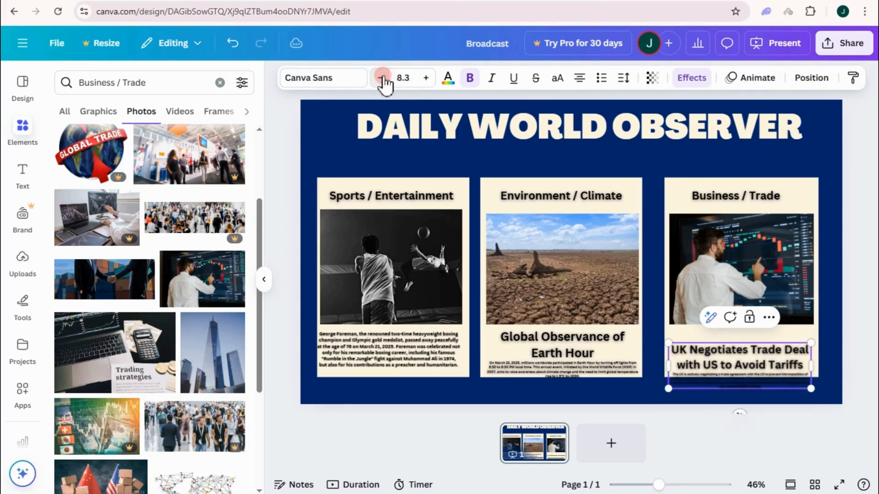
{"action": "left_click_drag", "start_coordinate": [724, 366], "coordinate": [762, 339]}
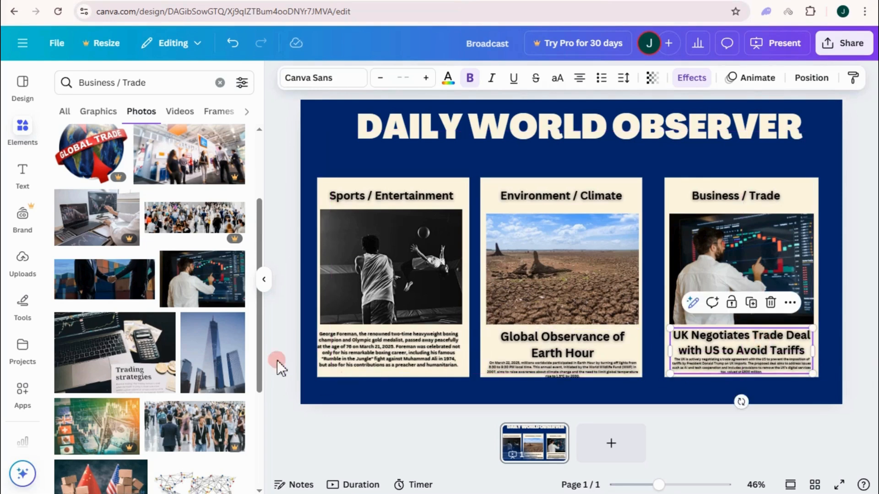
Download the finished news graphic as a PNG at 1,920 × 1,080 px.
{"action": "left_click", "coordinate": [842, 43]}
{"action": "left_click", "coordinate": [664, 300]}
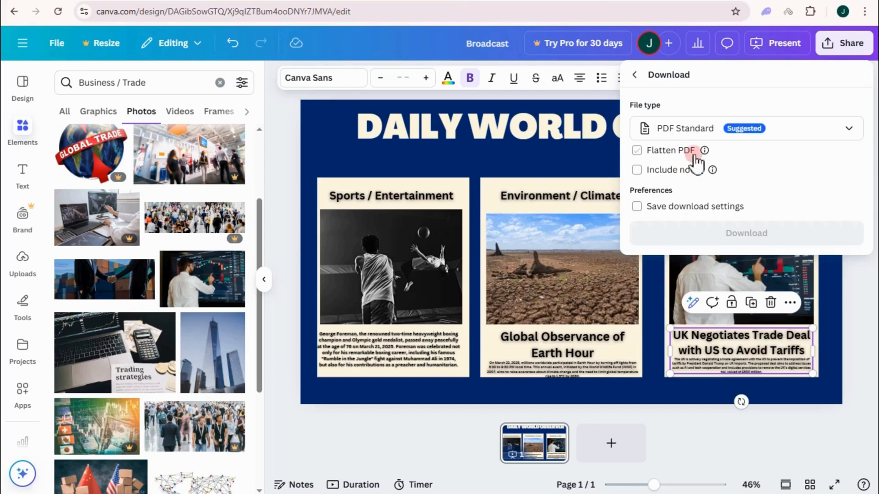
{"action": "left_click", "coordinate": [706, 122]}
{"action": "left_click", "coordinate": [696, 346]}
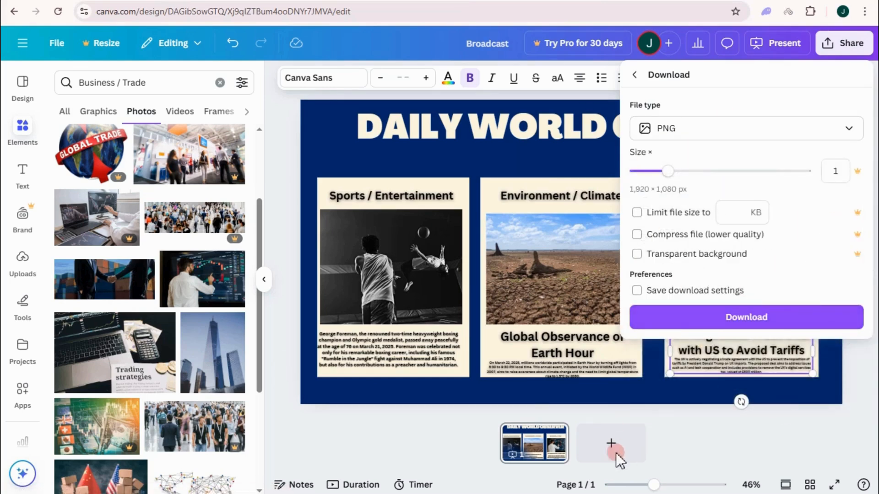
{"action": "left_click", "coordinate": [772, 320]}
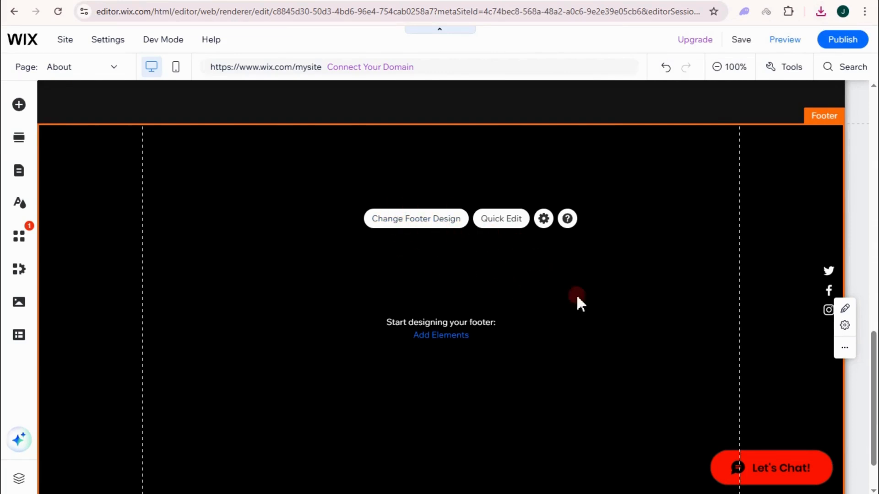
In the Wix editor, give the About page's footer a red top border 9 px wide.
{"action": "scroll", "coordinate": [691, 281], "scroll_direction": "down", "scroll_amount": 2}
{"action": "left_click_drag", "start_coordinate": [706, 244], "coordinate": [727, 244]}
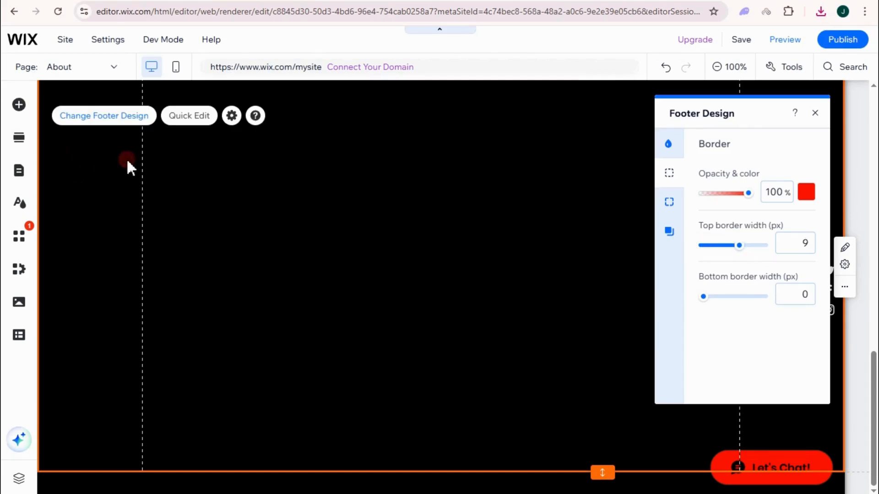
Upload Broadcast.png, add it to the footer, and enlarge it to span nearly the full footer width.
{"action": "left_click", "coordinate": [18, 105]}
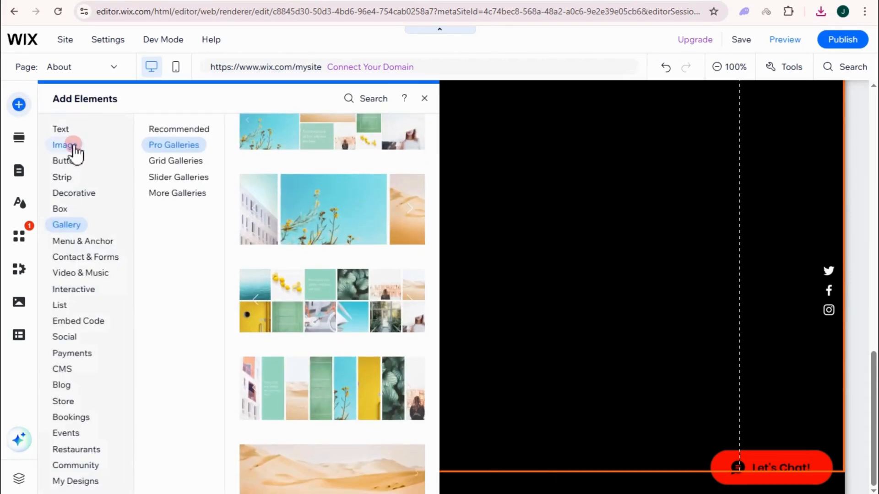
{"action": "left_click", "coordinate": [74, 146]}
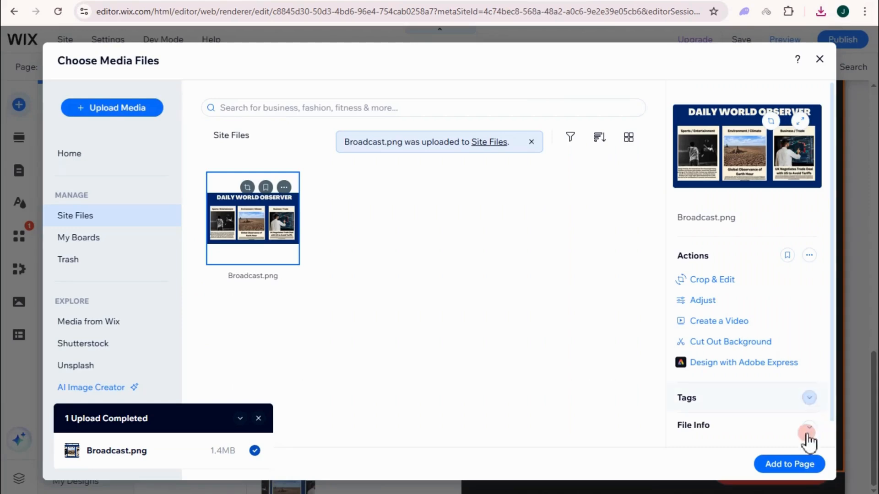
{"action": "left_click", "coordinate": [804, 464]}
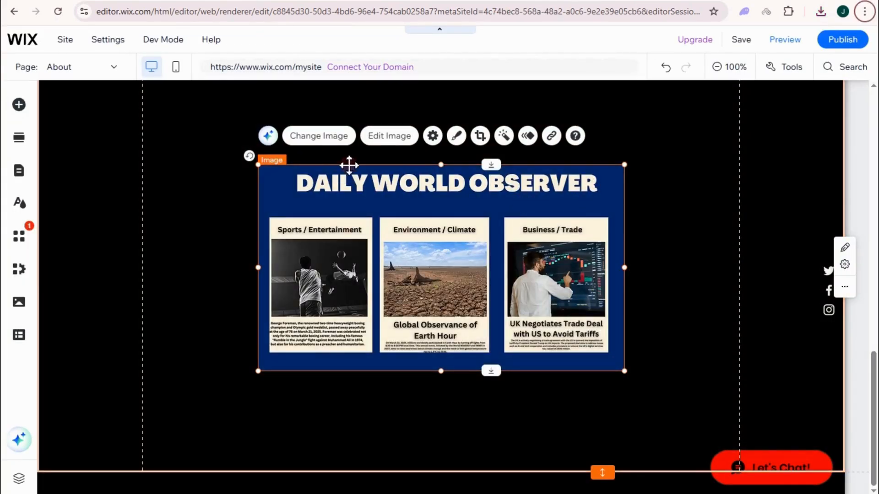
{"action": "left_click_drag", "start_coordinate": [625, 162], "coordinate": [707, 117]}
{"action": "left_click_drag", "start_coordinate": [254, 377], "coordinate": [206, 404]}
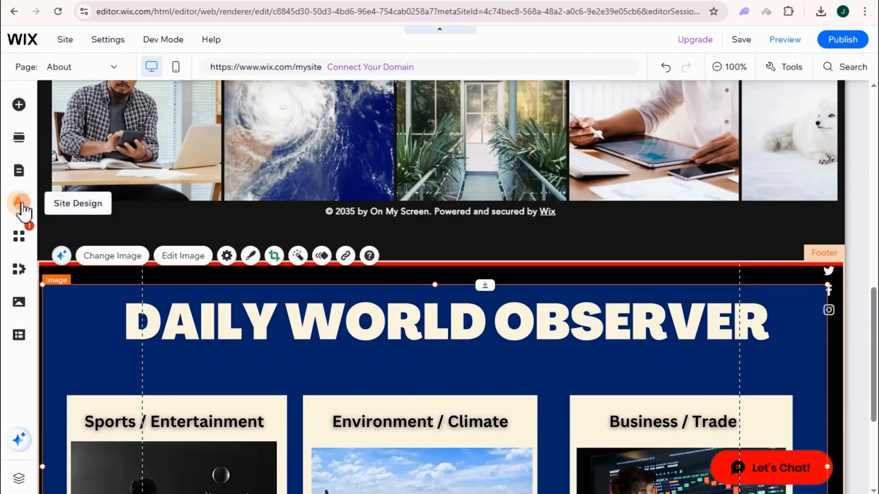
Change the site's color theme to a light background with the custom blue accent #170DF2 and review the About page down to the footer.
{"action": "scroll", "coordinate": [21, 204], "scroll_direction": "down", "scroll_amount": 4}
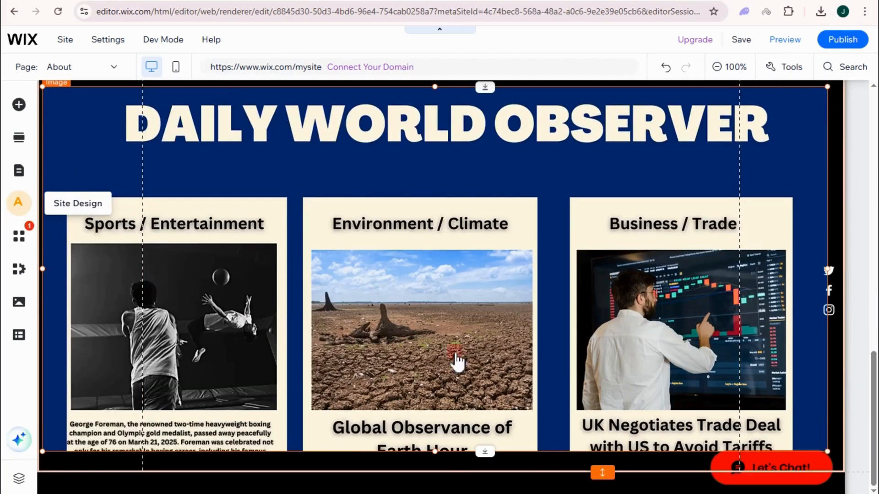
{"action": "left_click", "coordinate": [520, 479]}
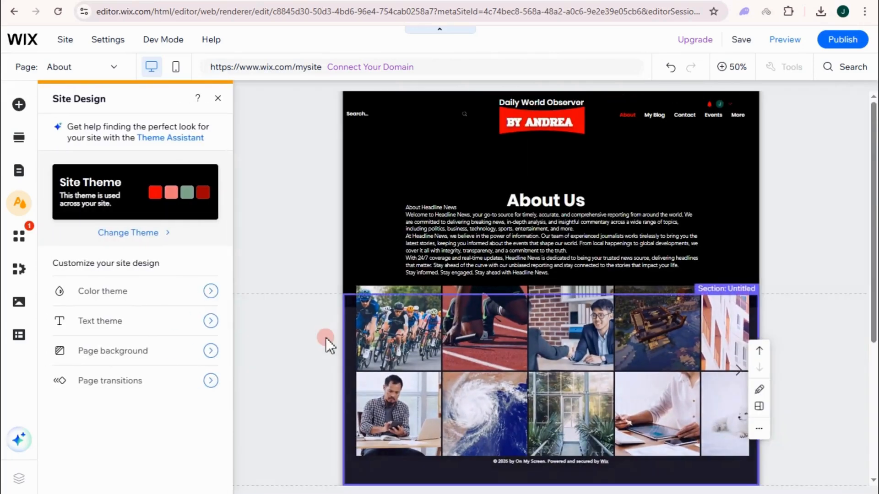
{"action": "left_click", "coordinate": [144, 300]}
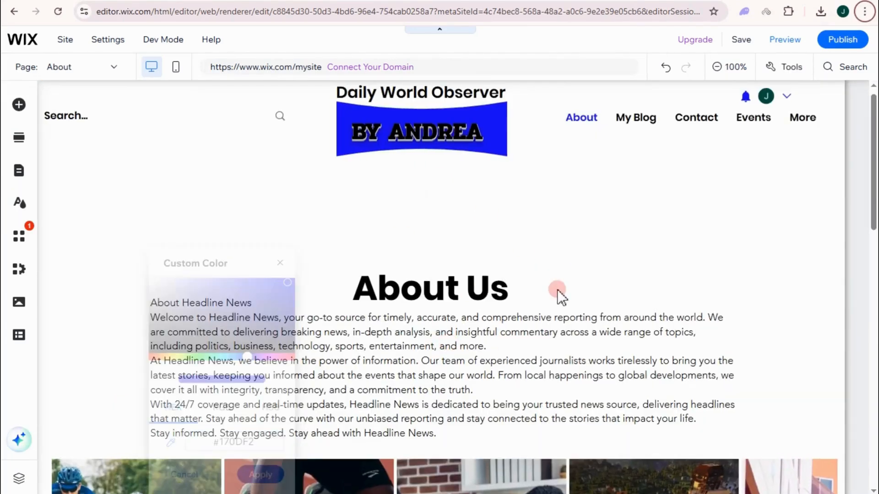
{"action": "scroll", "coordinate": [350, 450], "scroll_direction": "down", "scroll_amount": 6}
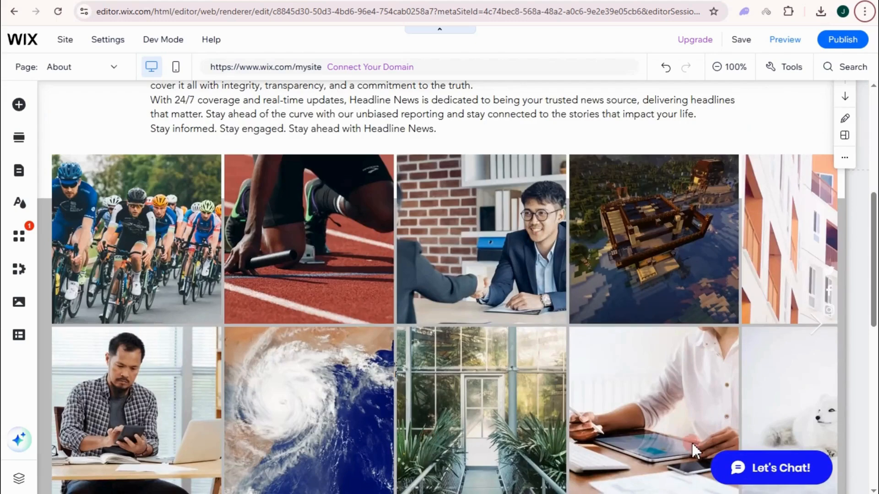
{"action": "scroll", "coordinate": [510, 406], "scroll_direction": "down", "scroll_amount": 10}
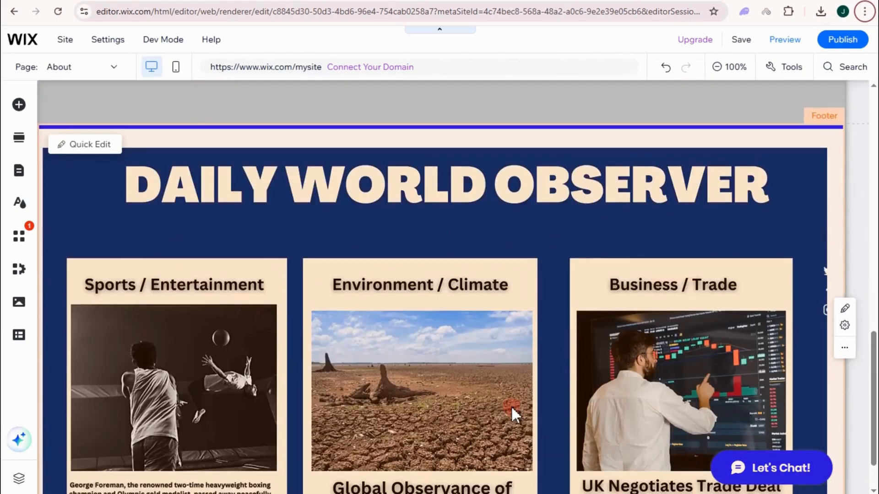
{"action": "scroll", "coordinate": [511, 405], "scroll_direction": "down", "scroll_amount": 1}
{"action": "scroll", "coordinate": [572, 416], "scroll_direction": "up", "scroll_amount": 15}
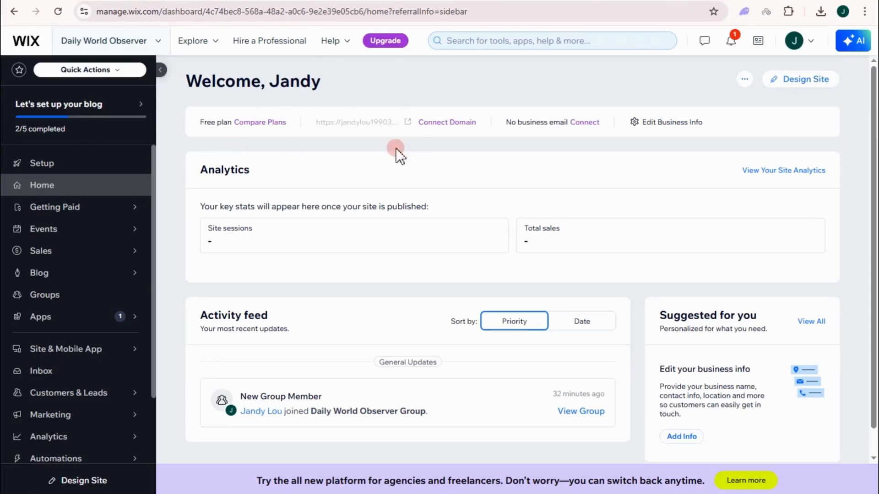
Open the domain connection settings for the Daily World Observer site from the site dashboard.
{"action": "left_click", "coordinate": [440, 122]}
{"action": "left_click", "coordinate": [440, 121]}
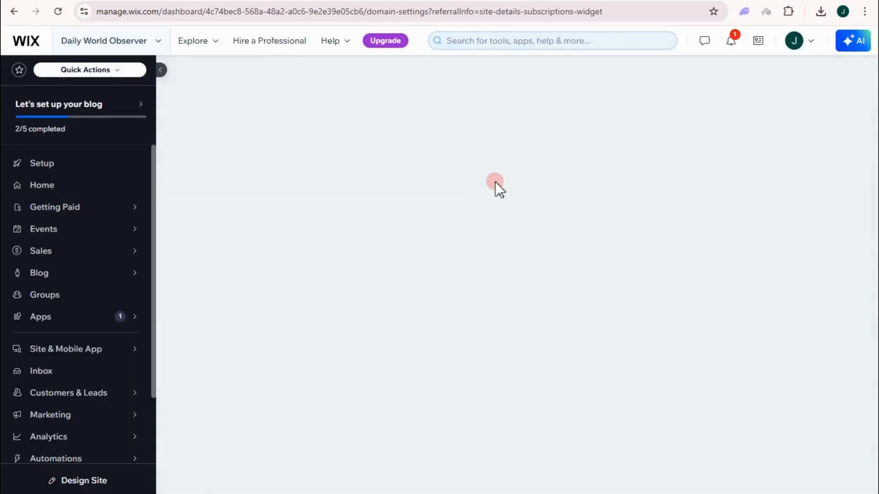